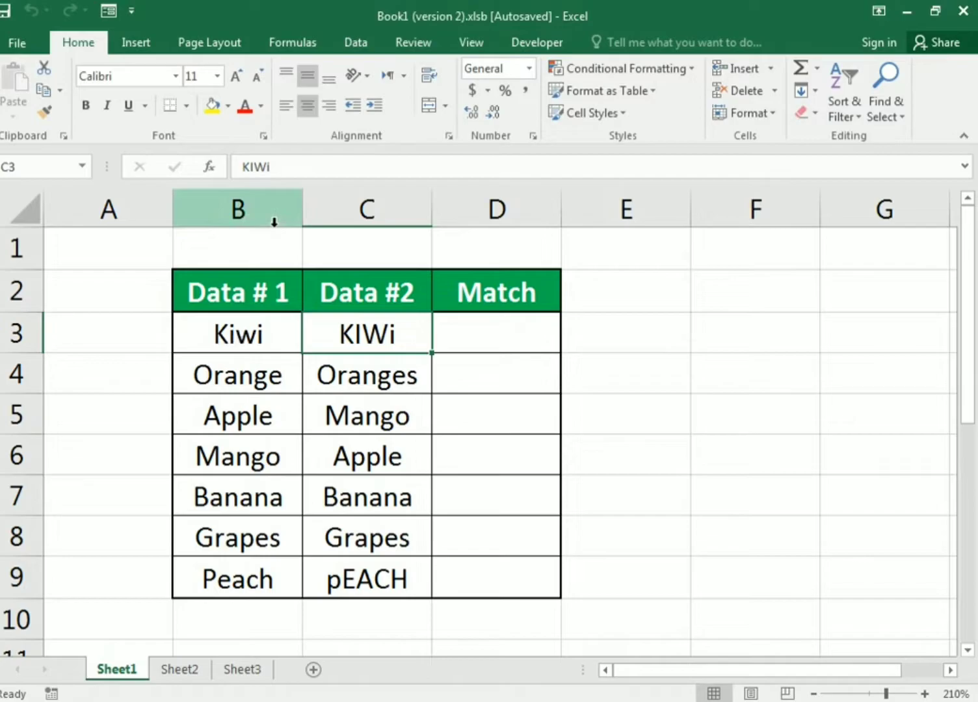
- Examine the Data # 1 and Data #2 entries in the fruit table, especially the Kiwi row and its empty Match cell
click(480, 346)
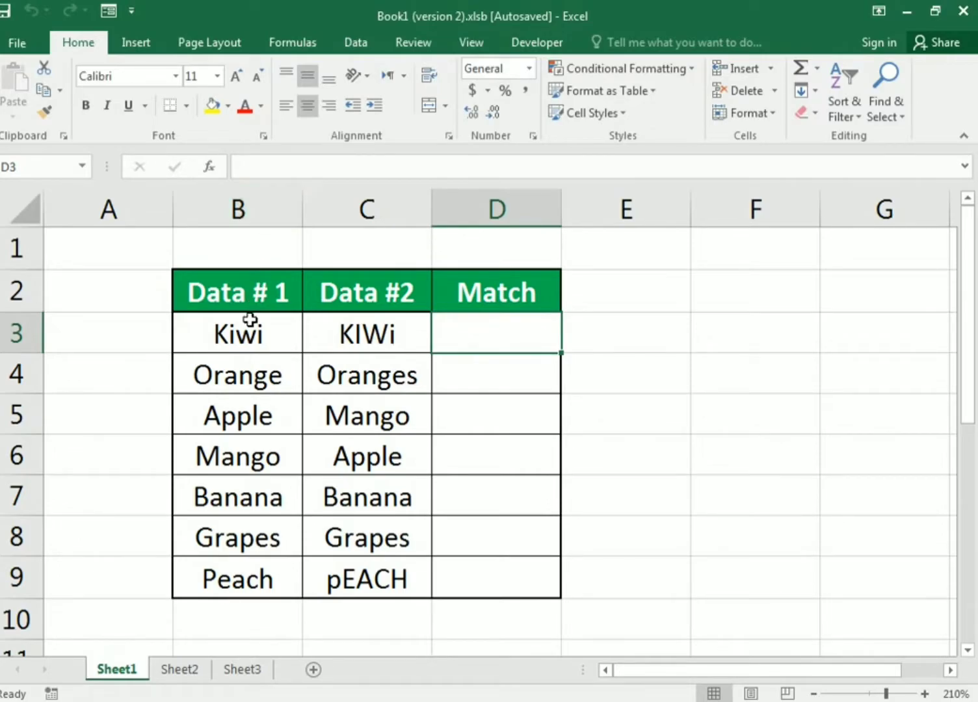
click(238, 210)
drag(227, 333, 219, 535)
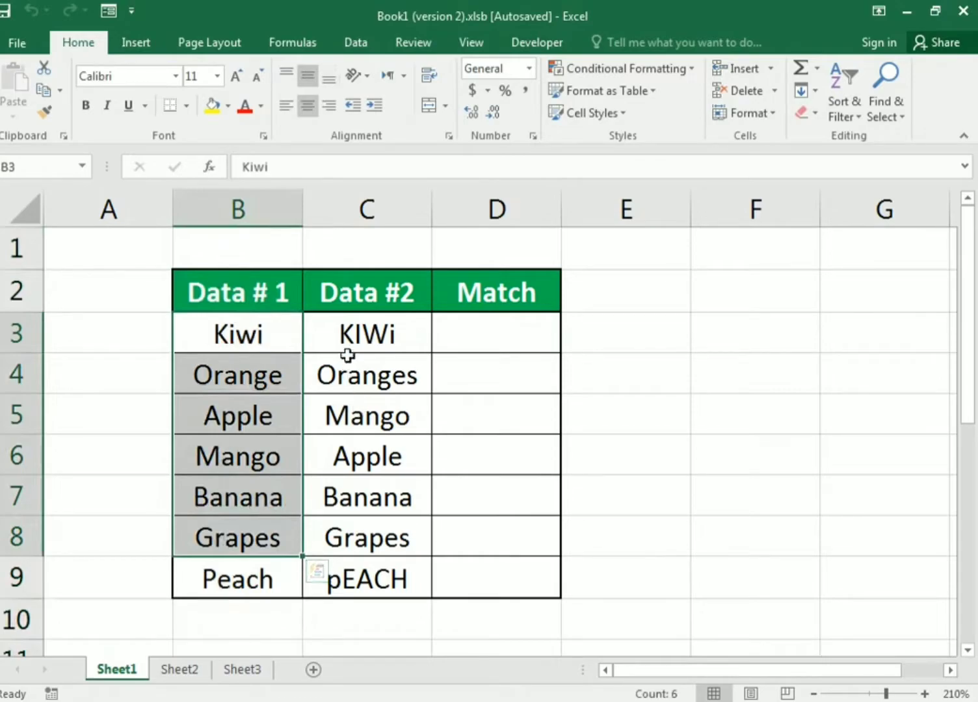
click(493, 324)
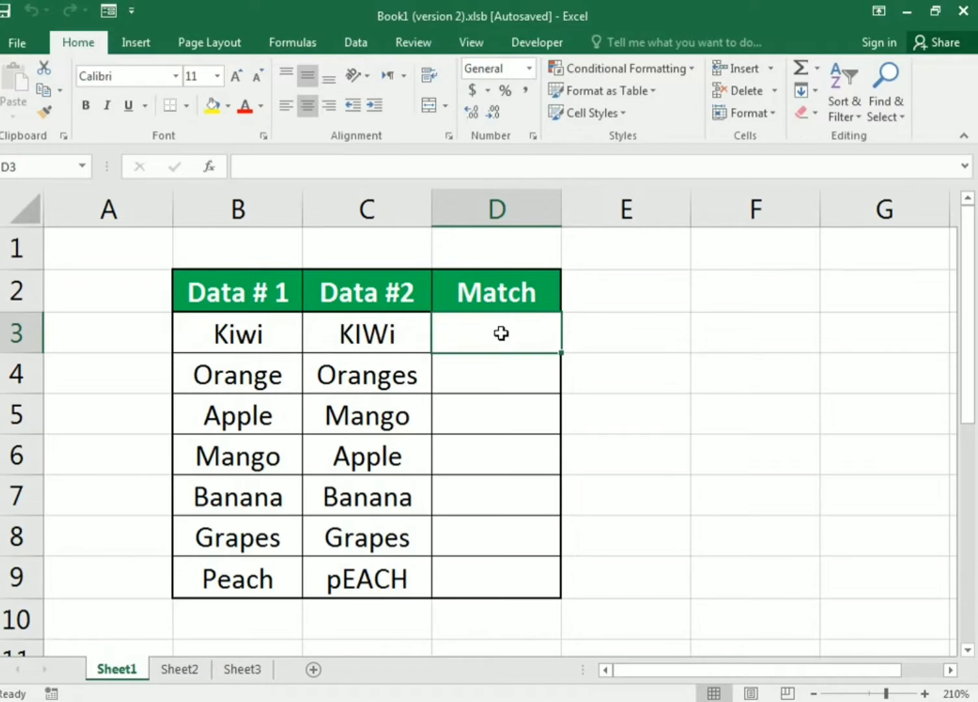
click(225, 339)
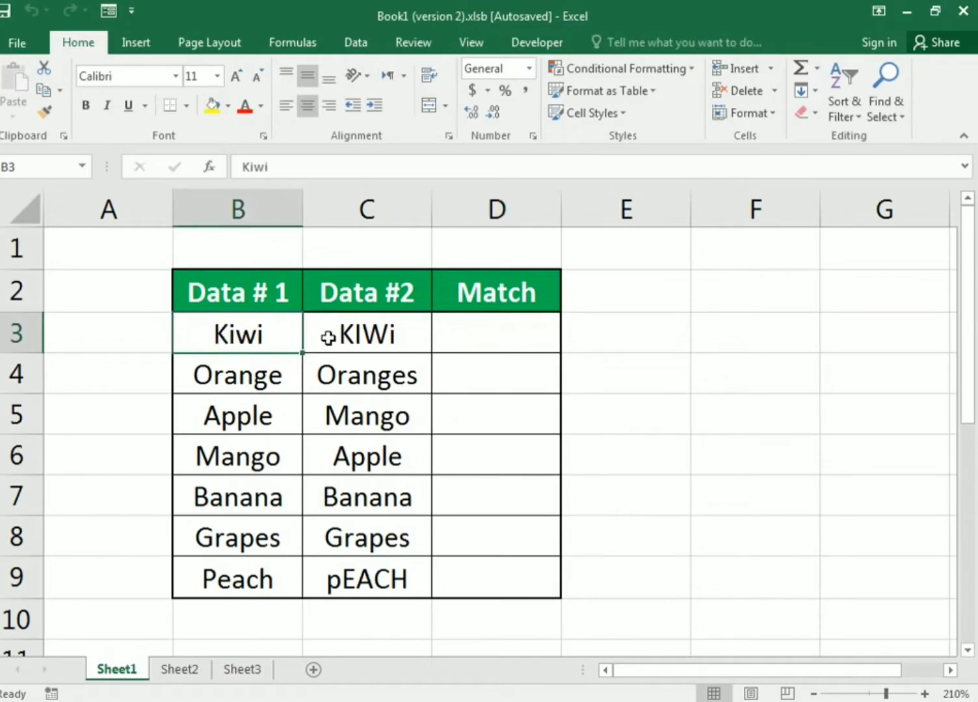
click(328, 337)
click(462, 334)
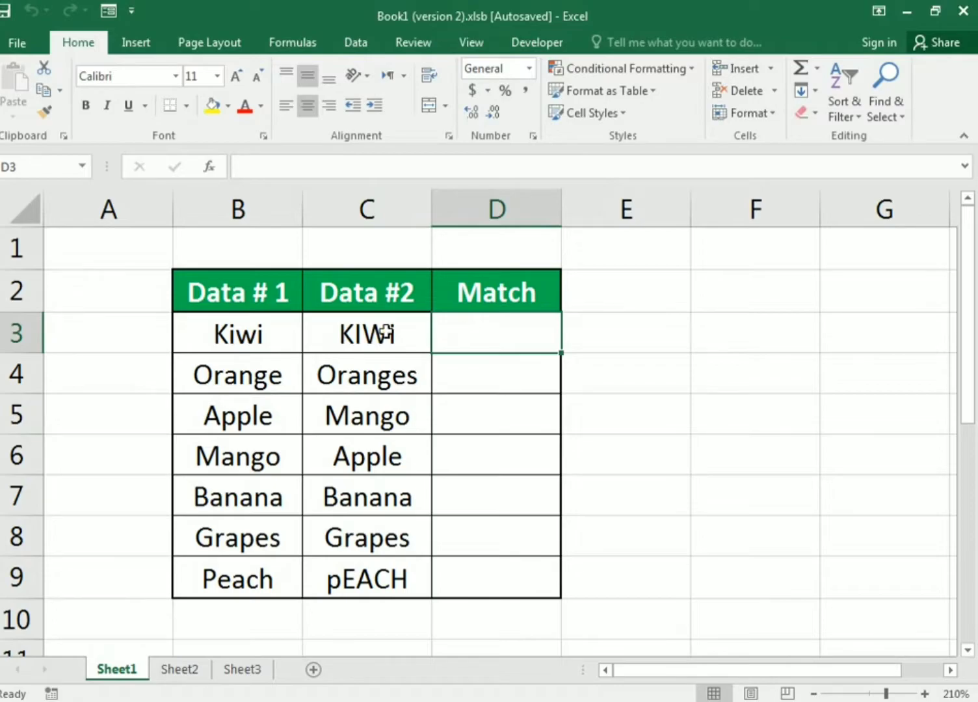
click(249, 325)
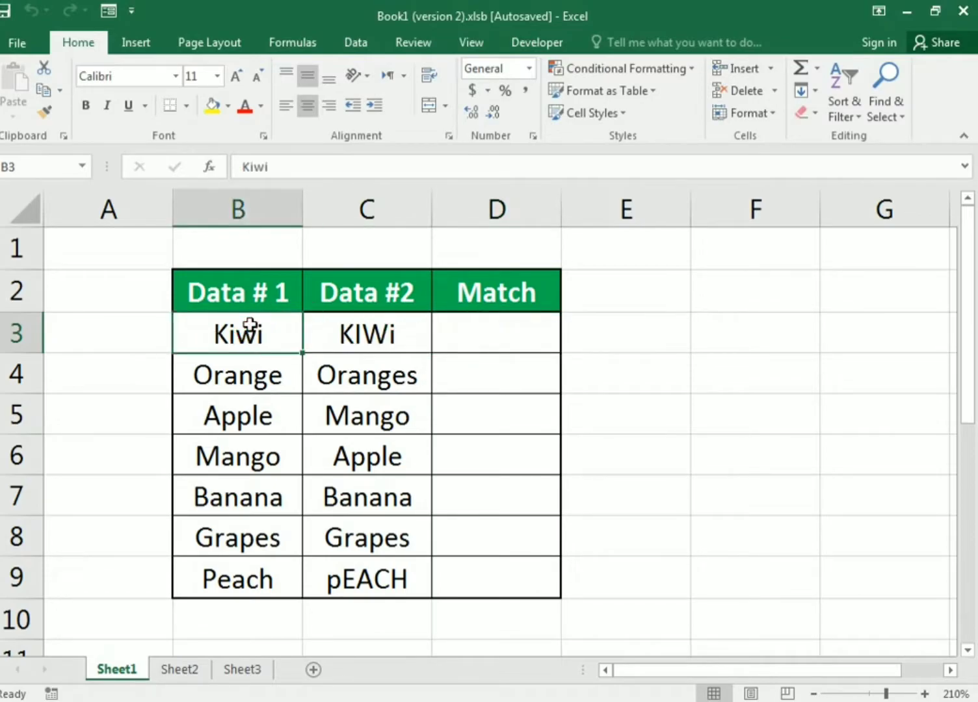
click(340, 343)
- Enter the formula =B3=C3 in cell D3 to compare the Kiwi row's two entries
click(482, 340)
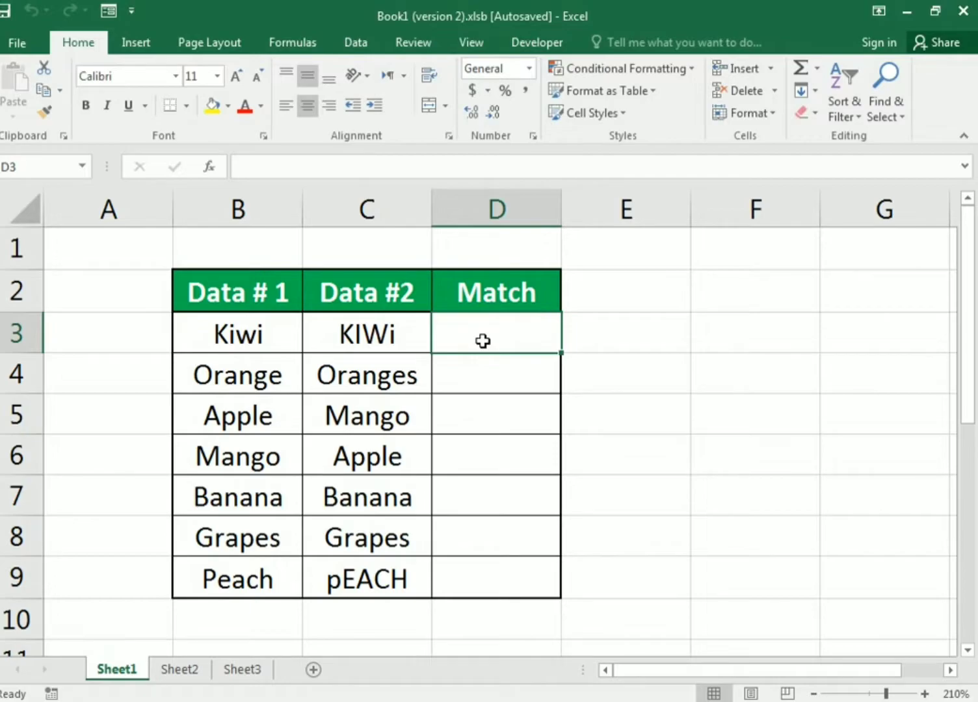
text(=)
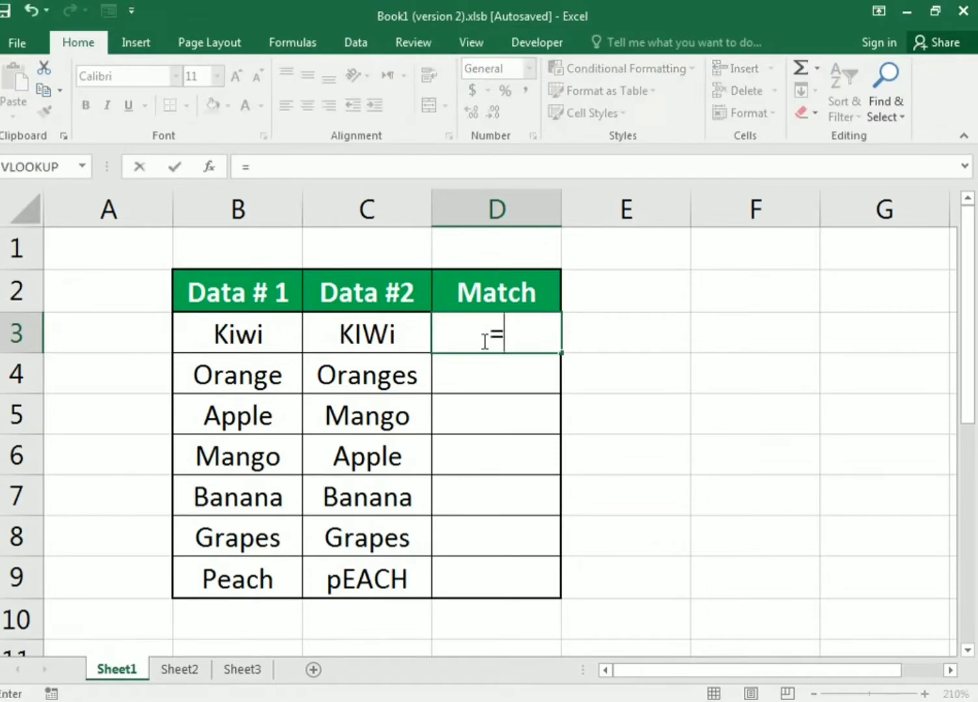
click(229, 333)
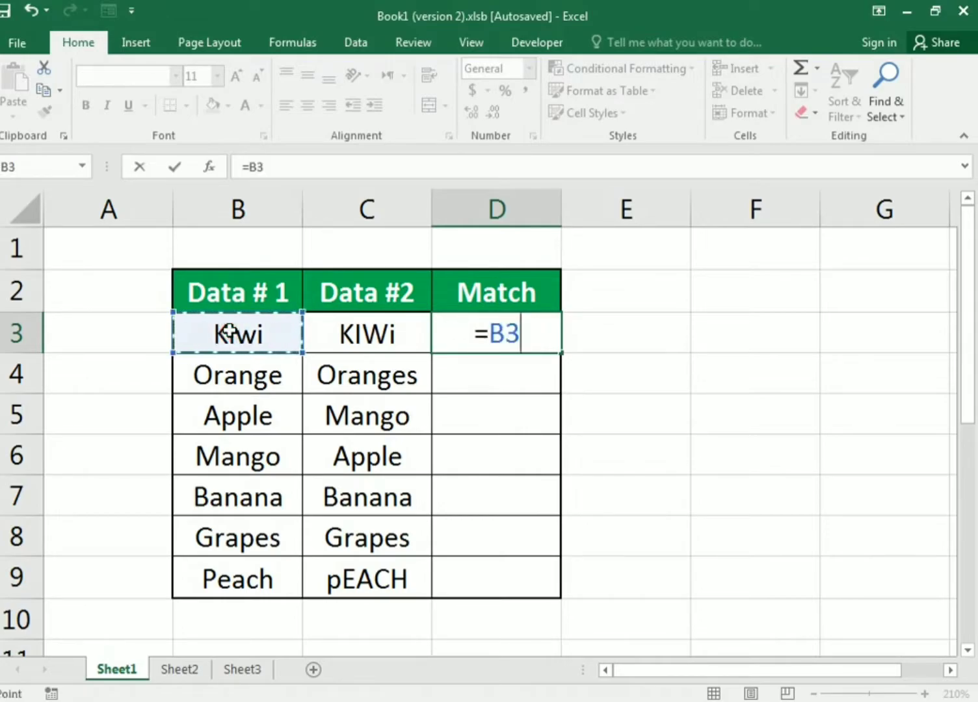
text(=)
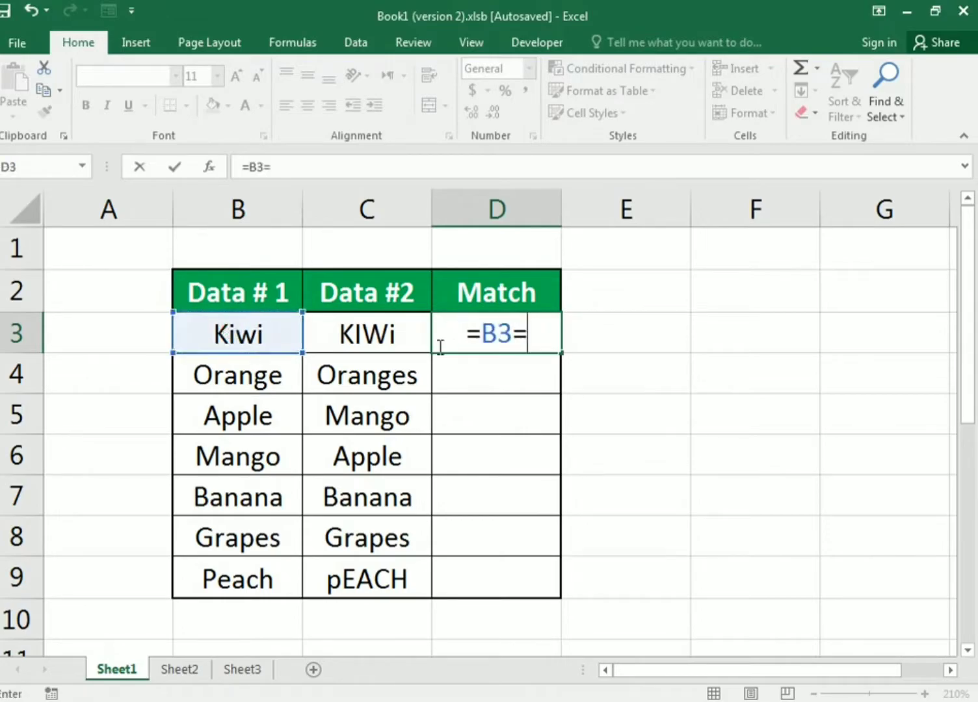
click(381, 339)
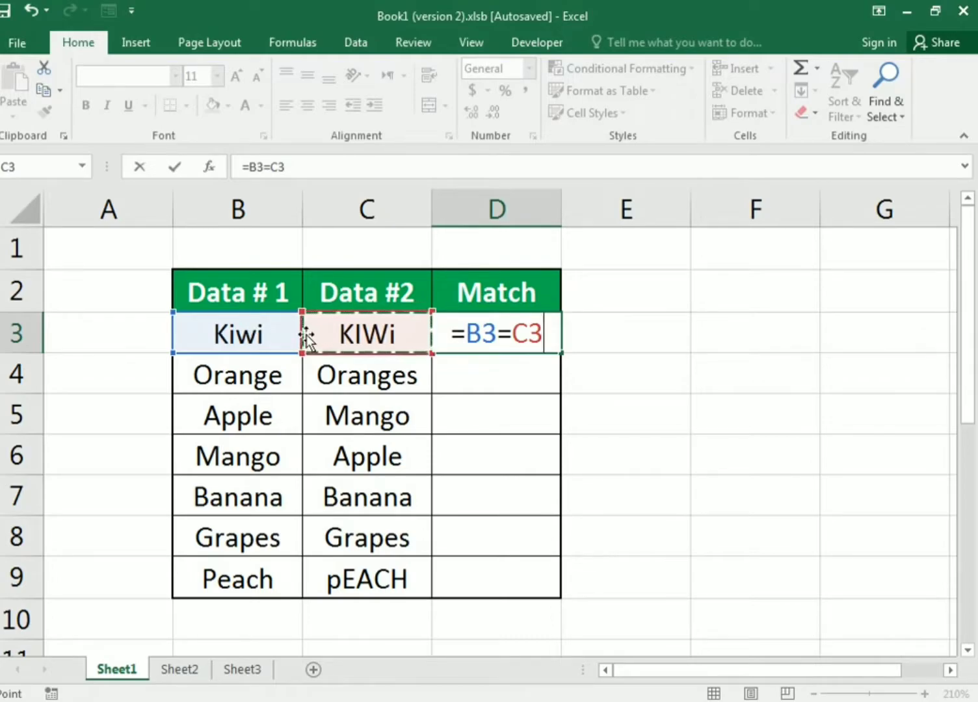
key(Return)
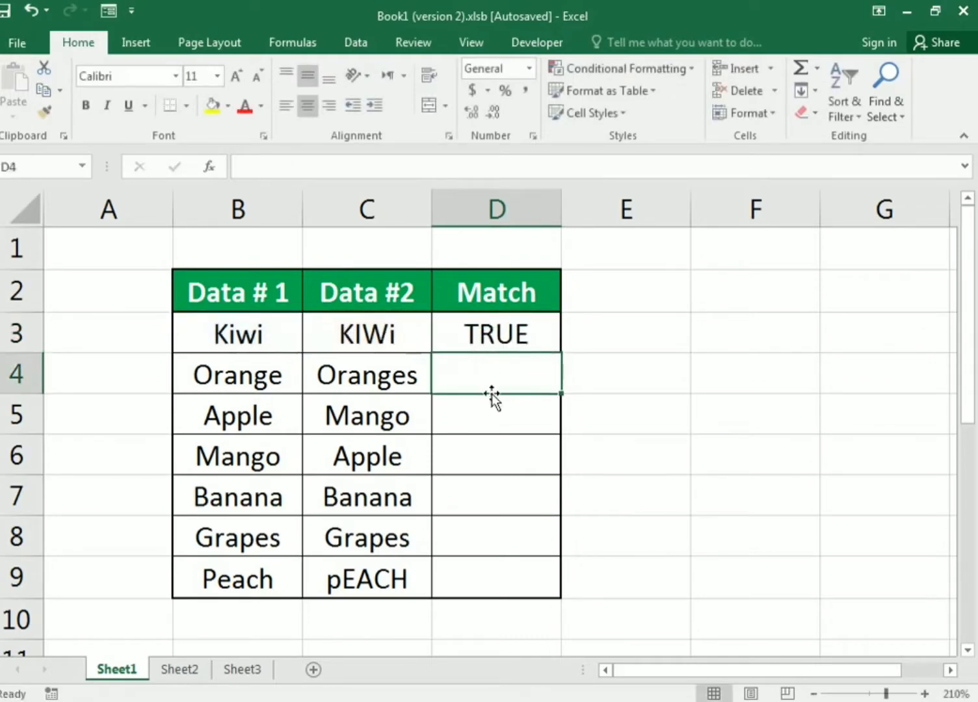
- Fill the comparison formula from D3 down to D9 and check the Match results of the Kiwi and Orange rows
click(477, 338)
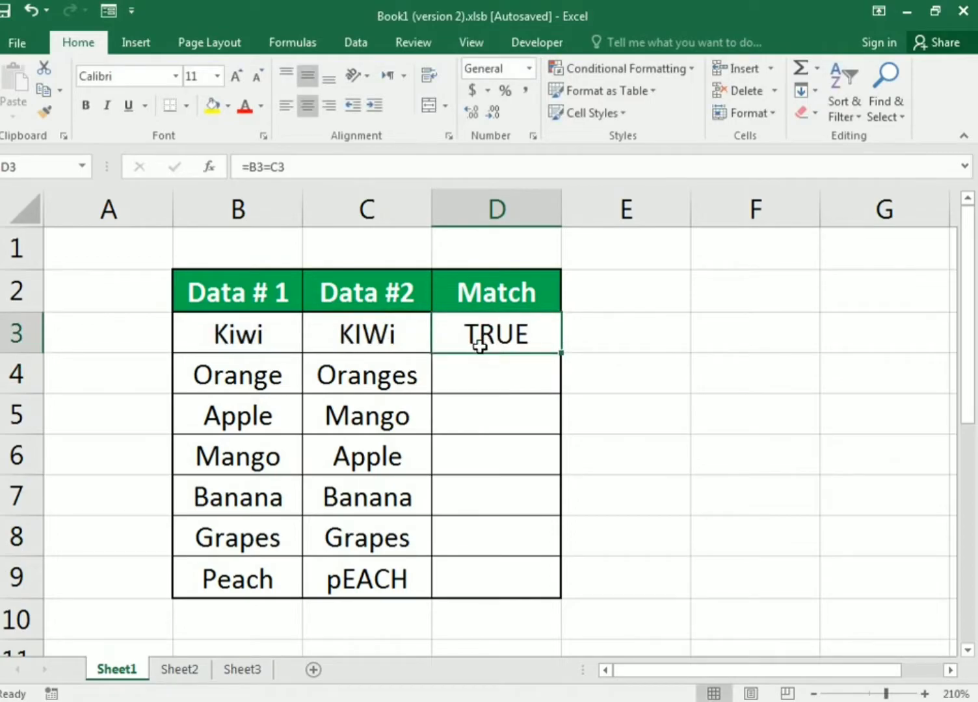
click(210, 333)
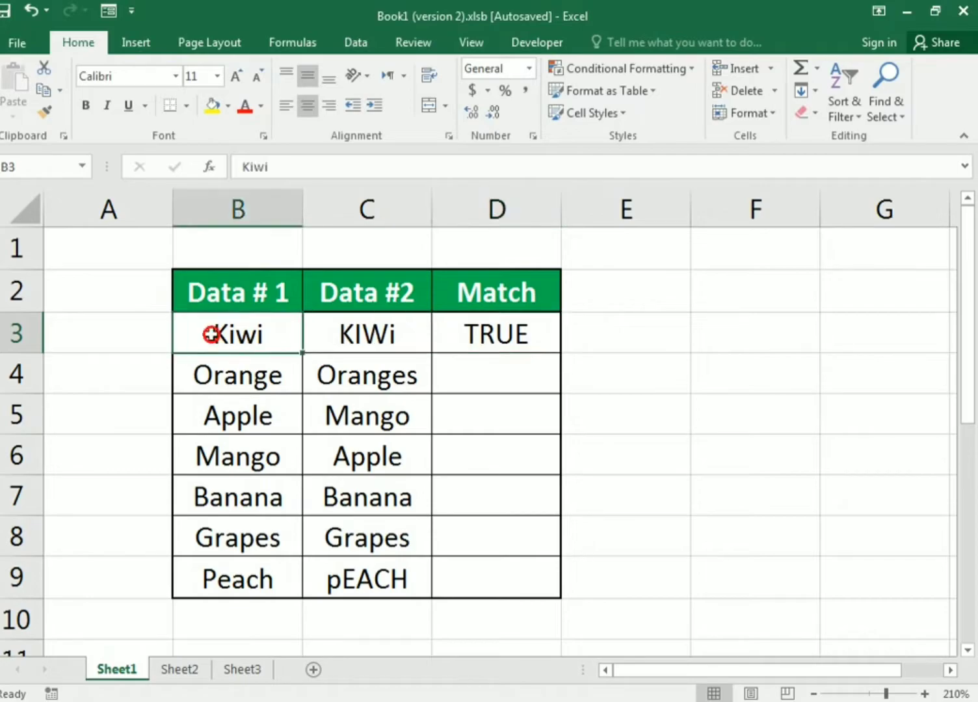
click(363, 343)
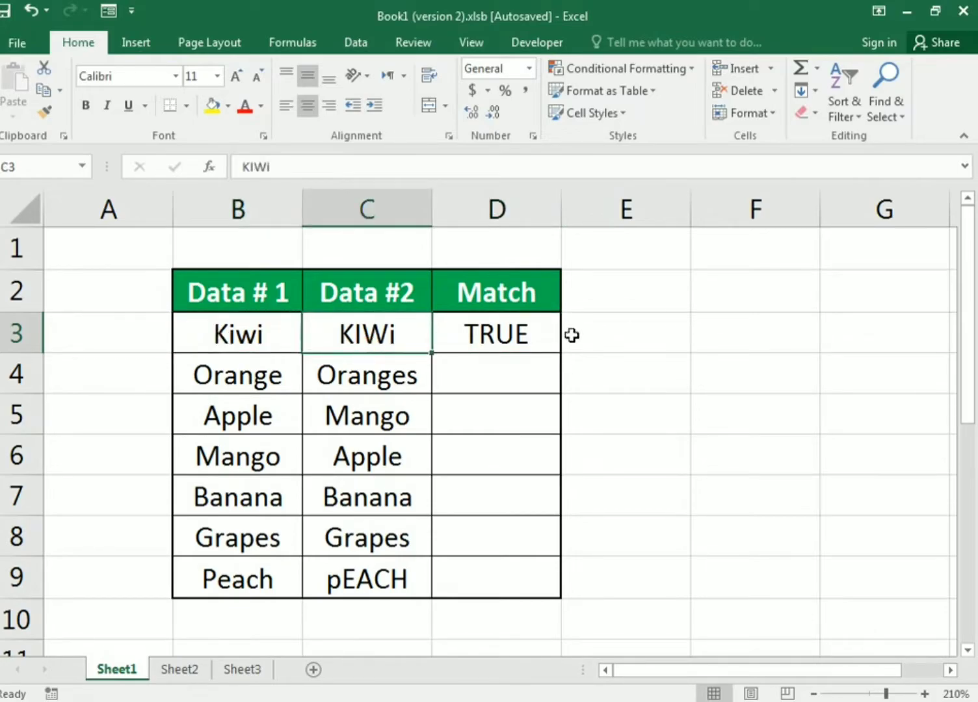
click(534, 335)
drag(557, 354, 560, 589)
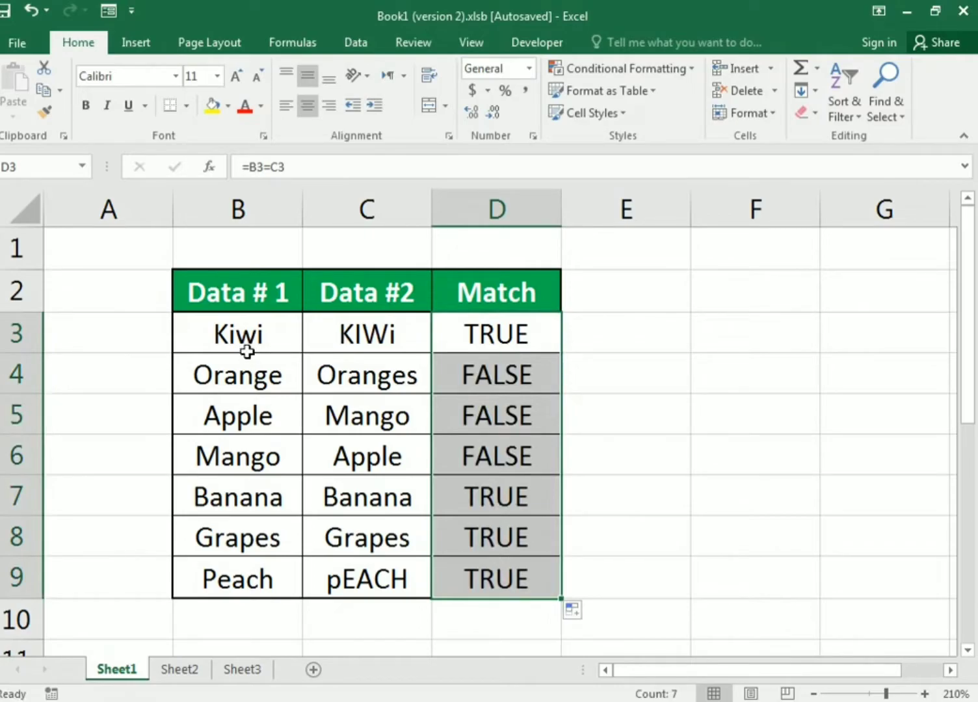
click(285, 336)
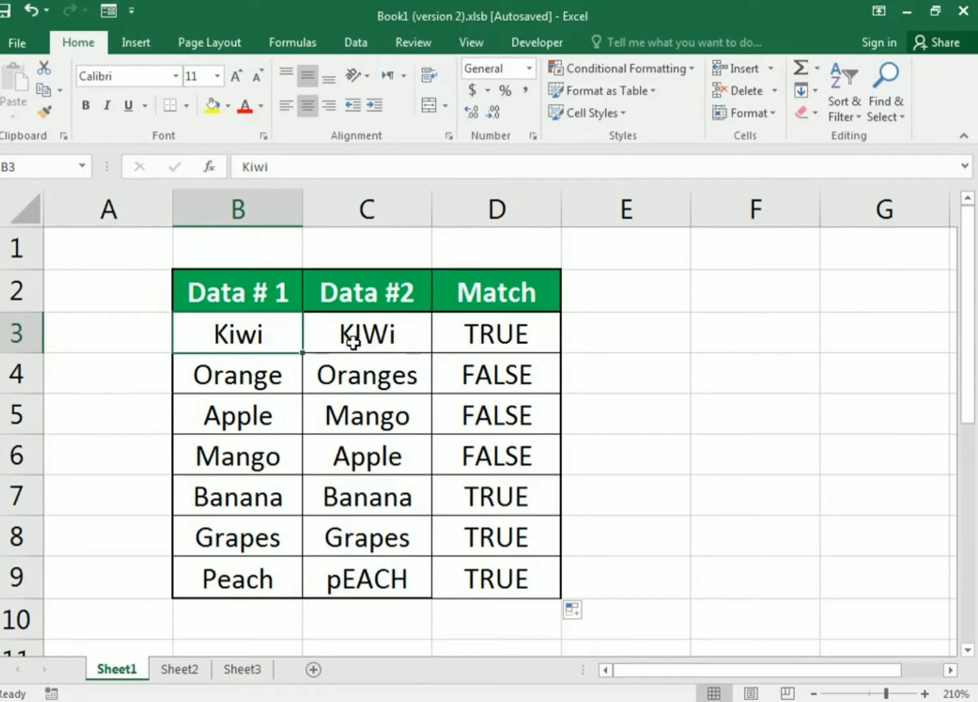
click(455, 333)
click(270, 368)
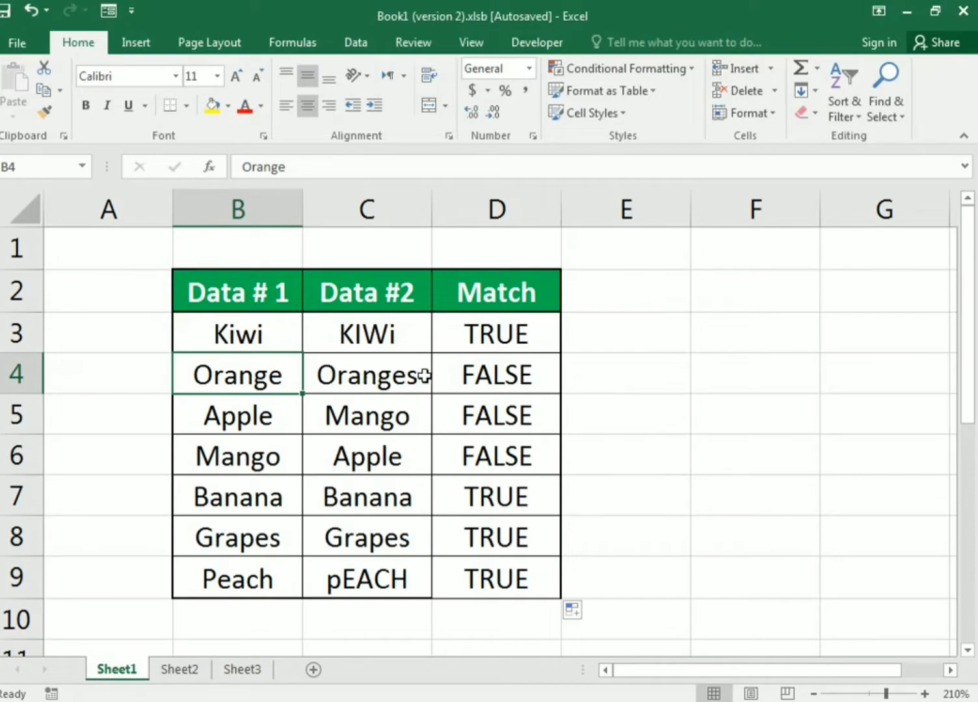
click(470, 376)
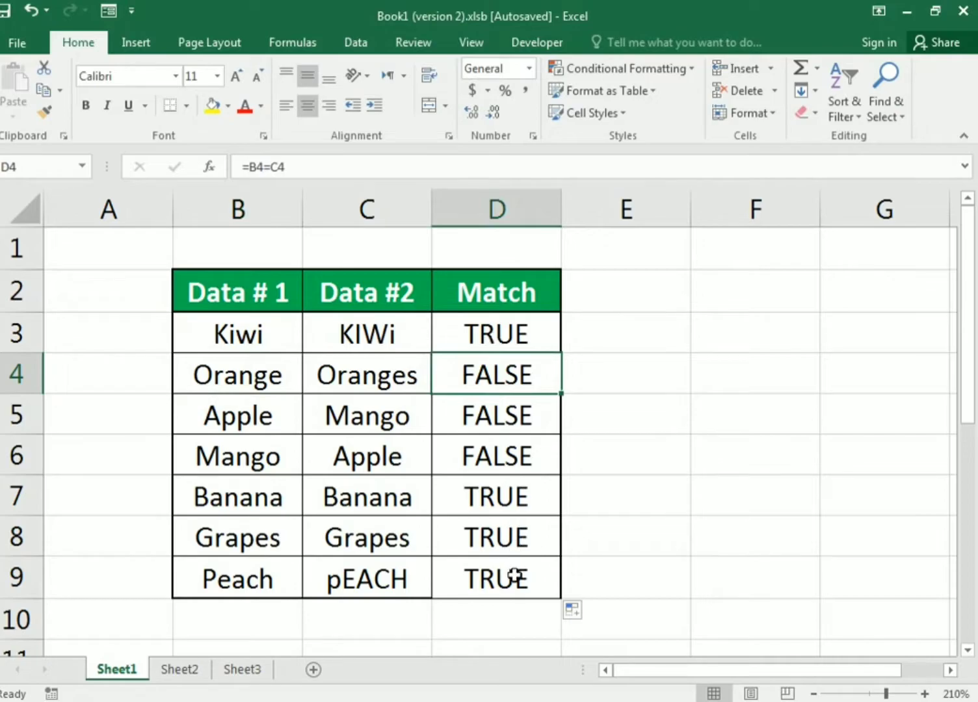
click(490, 337)
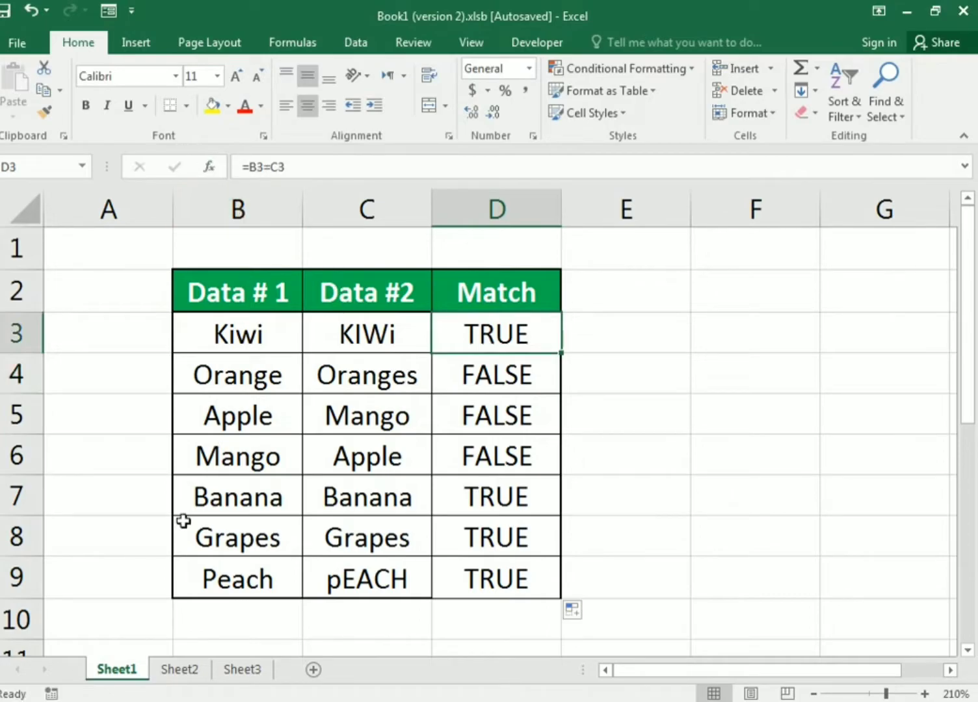
- Switch to Sheet2 and look over the city names in the Source # 1 and Source # 2 columns
click(181, 676)
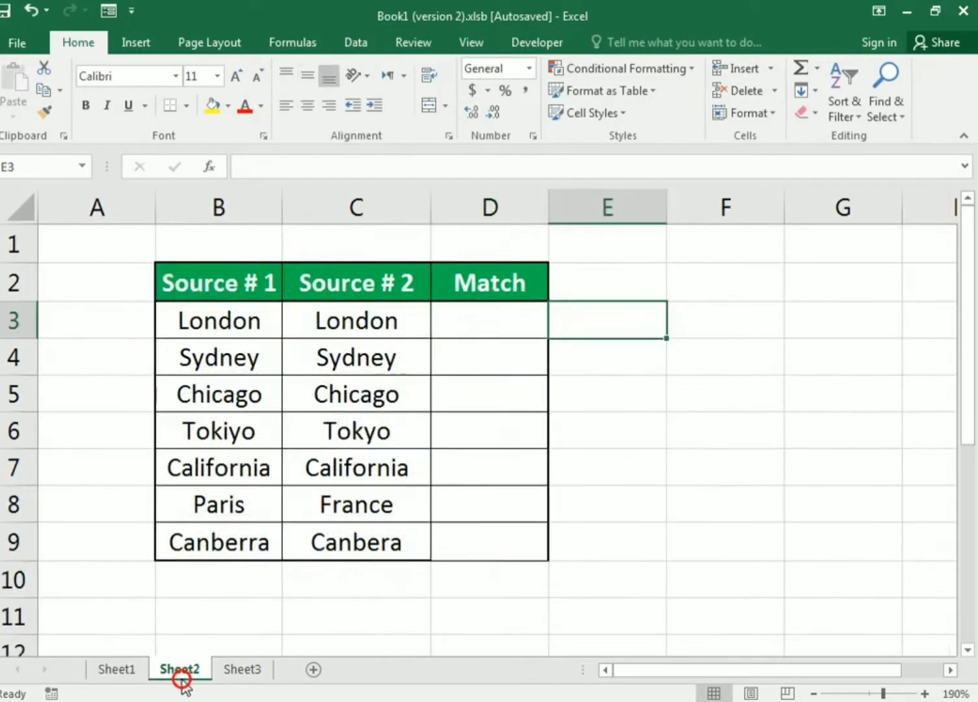
click(802, 435)
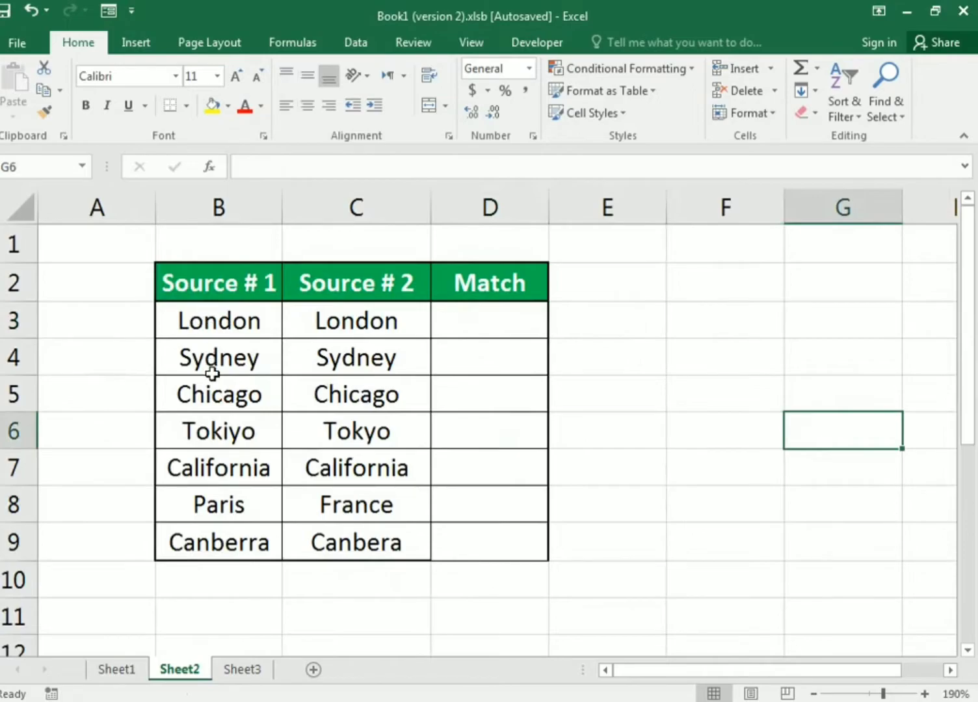
click(199, 317)
drag(199, 317, 216, 546)
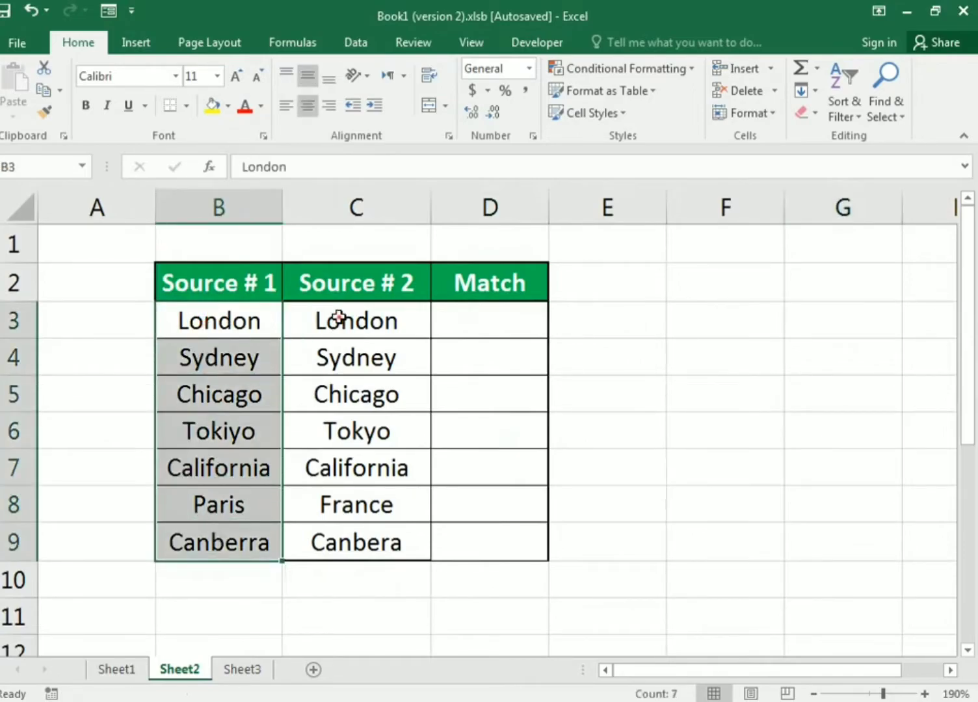
click(338, 318)
drag(338, 318, 343, 536)
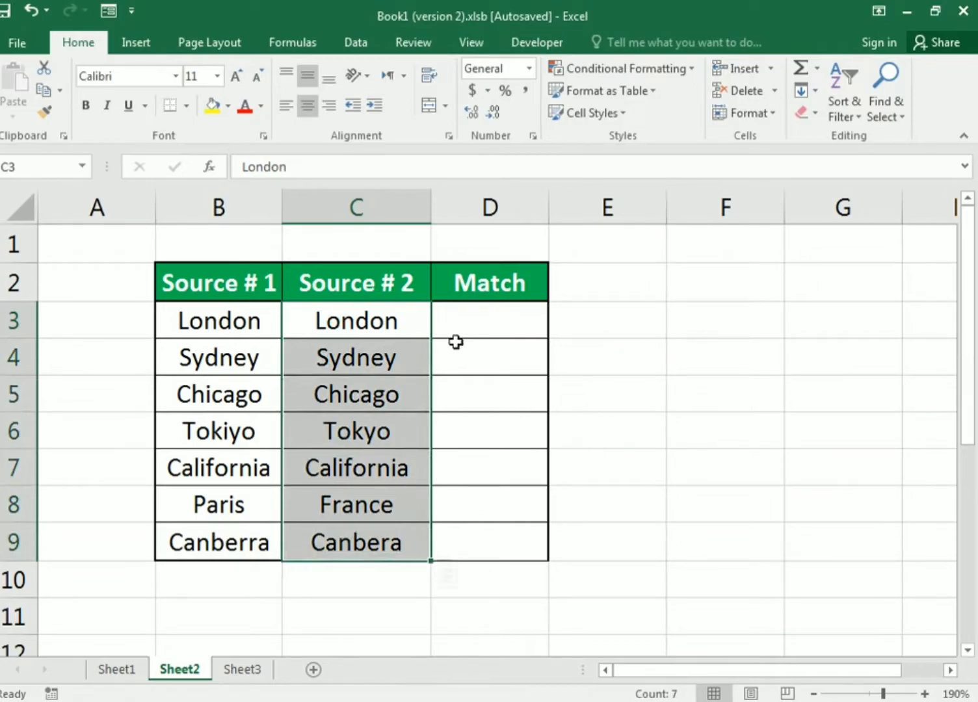
- Enter the formula =EXACT(B3,C3) in cell D3 to compare the two London entries
click(463, 322)
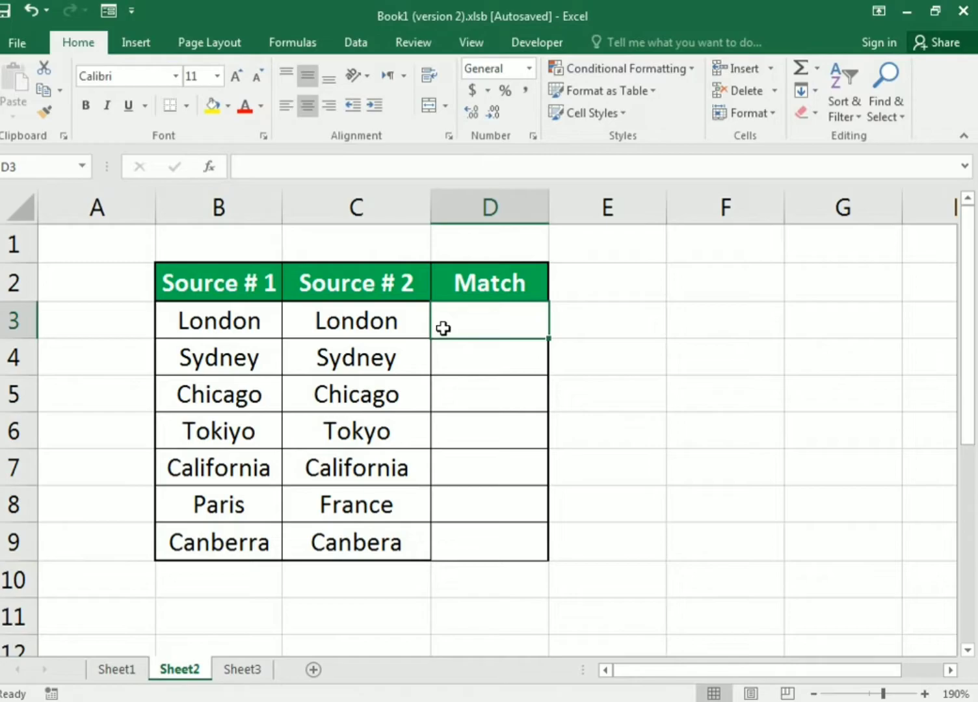
text(=exact()
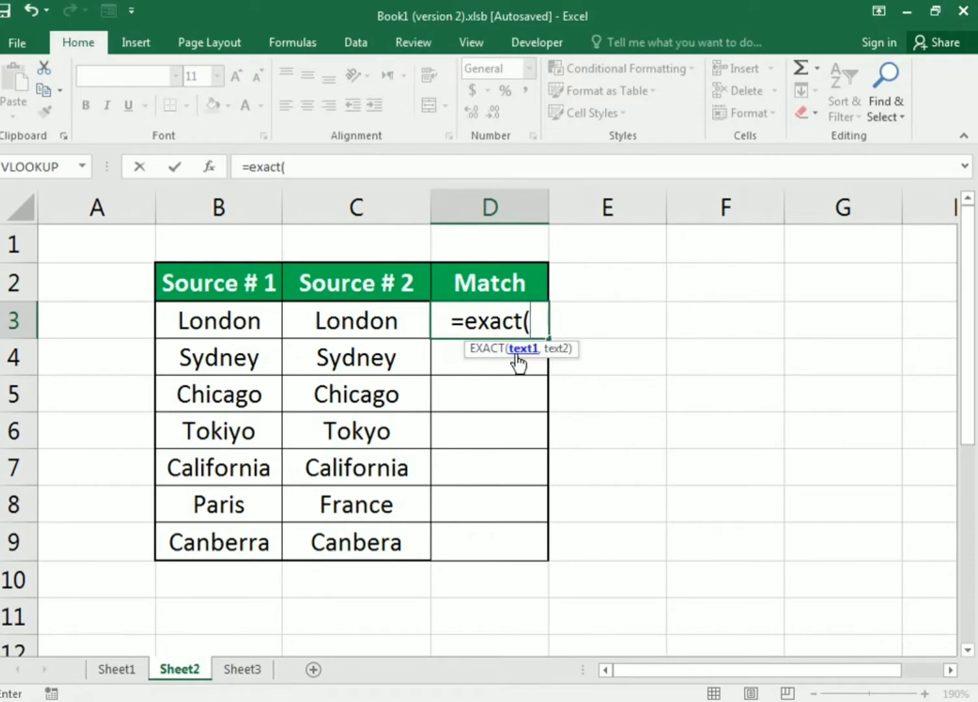
click(197, 322)
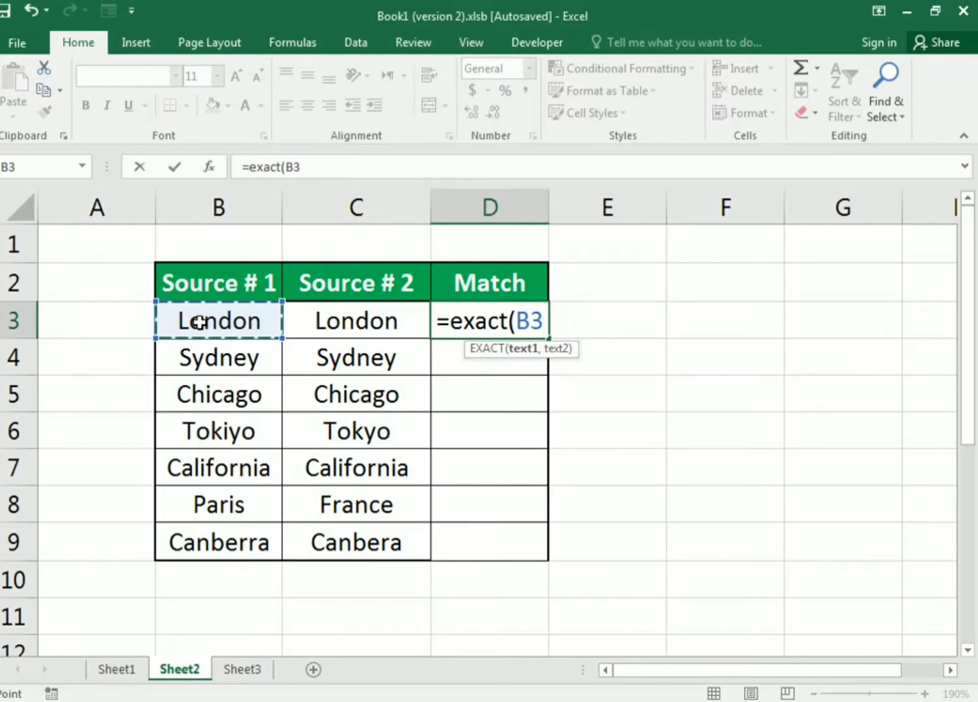
text(,)
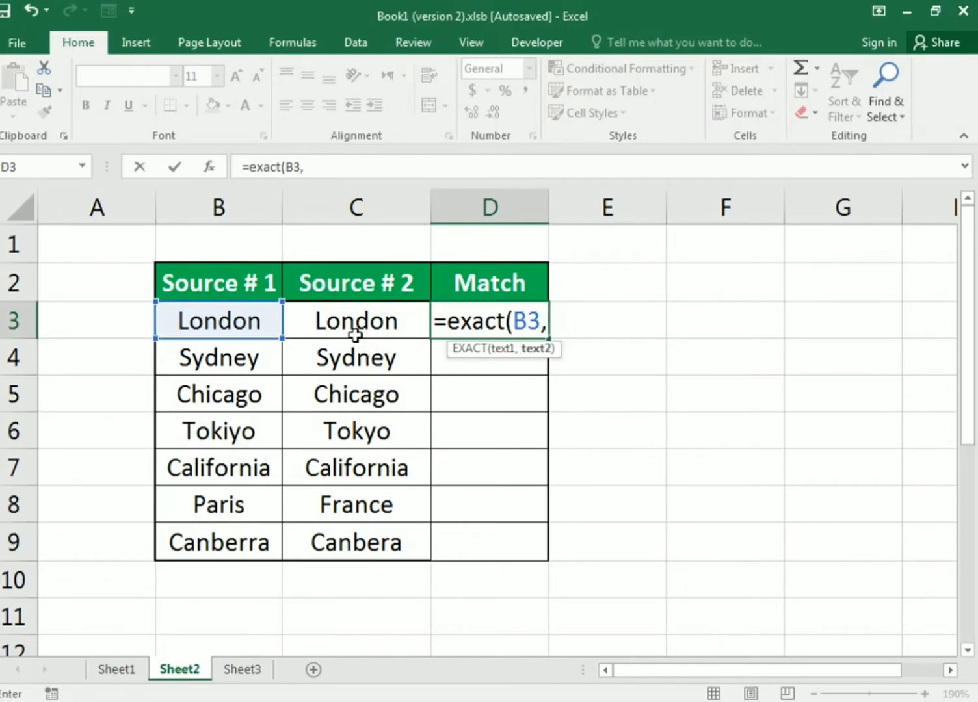
click(355, 334)
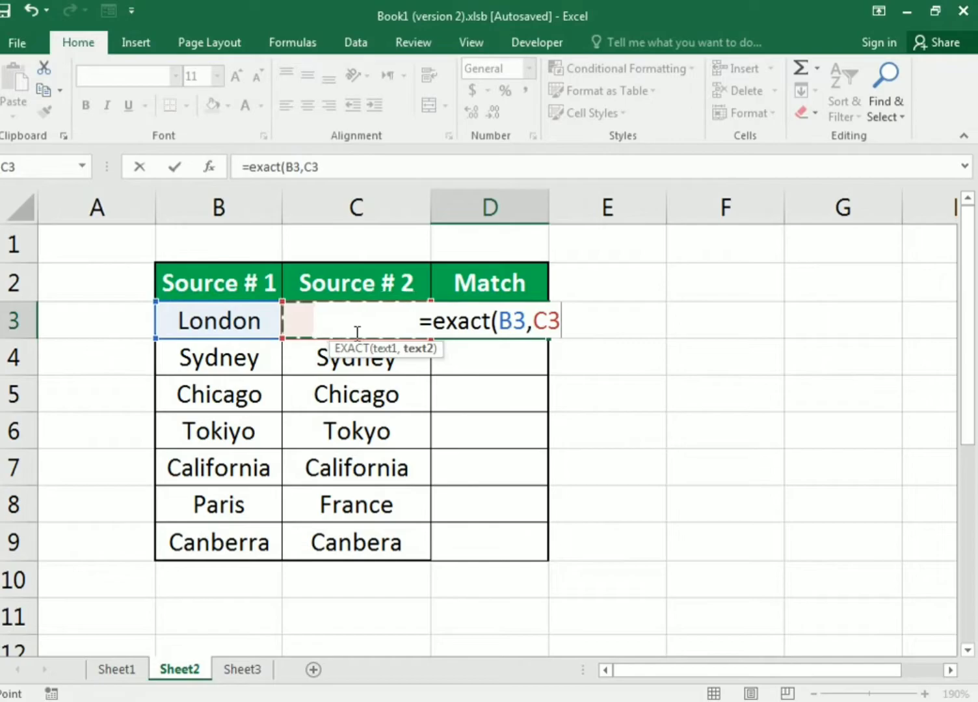
text())
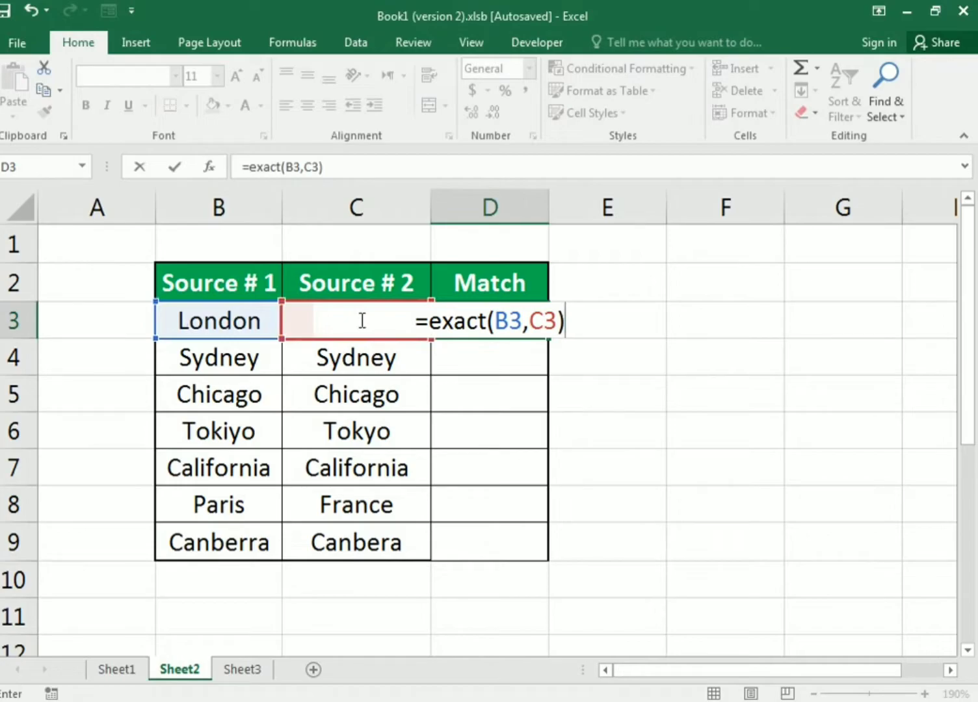
key(Return)
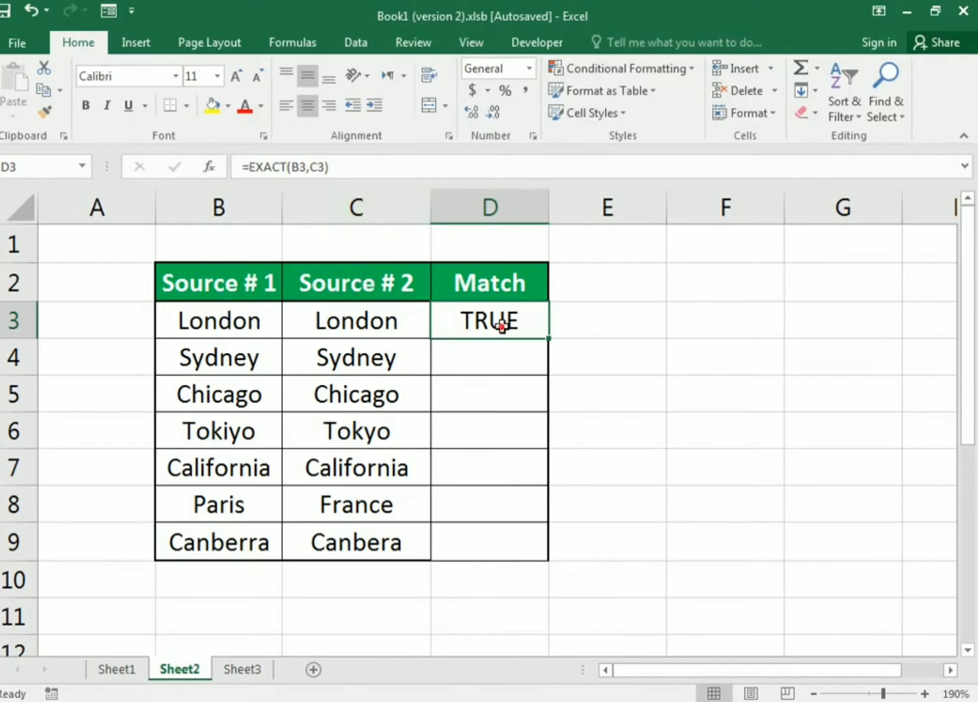
- Fill the EXACT formula from D3 down to D9 and check the Match results in D4, D5 and D6
drag(549, 338, 539, 552)
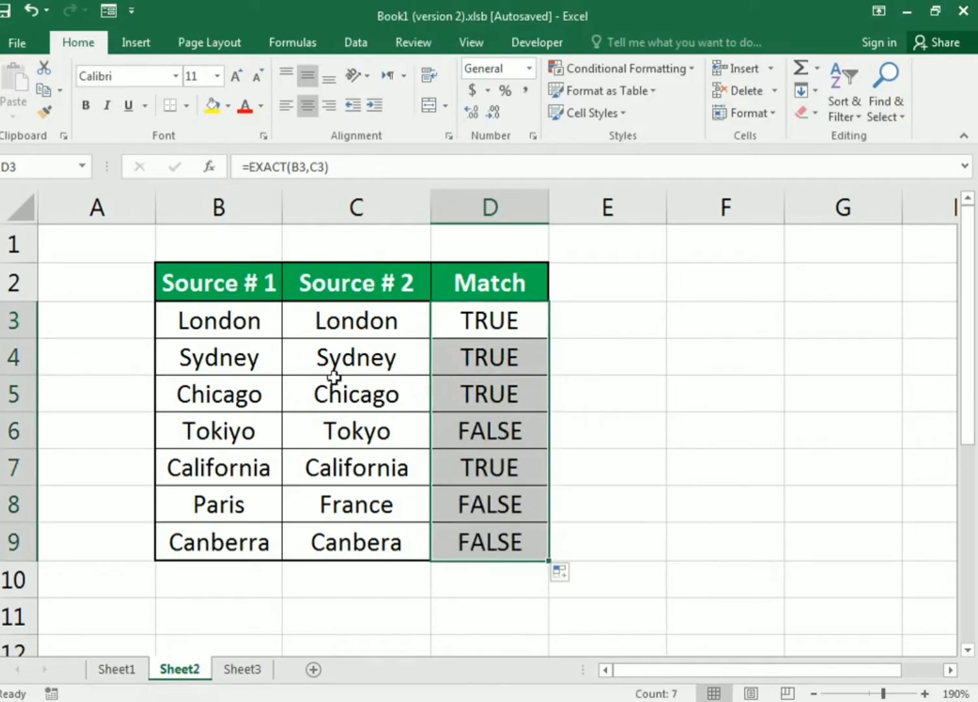
click(456, 362)
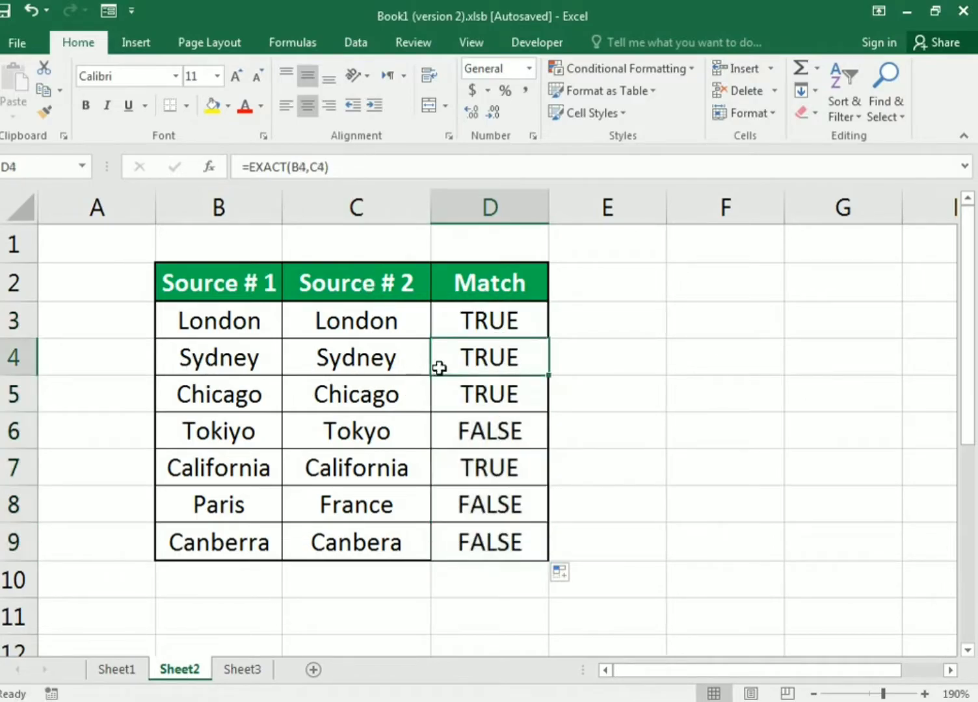
click(484, 405)
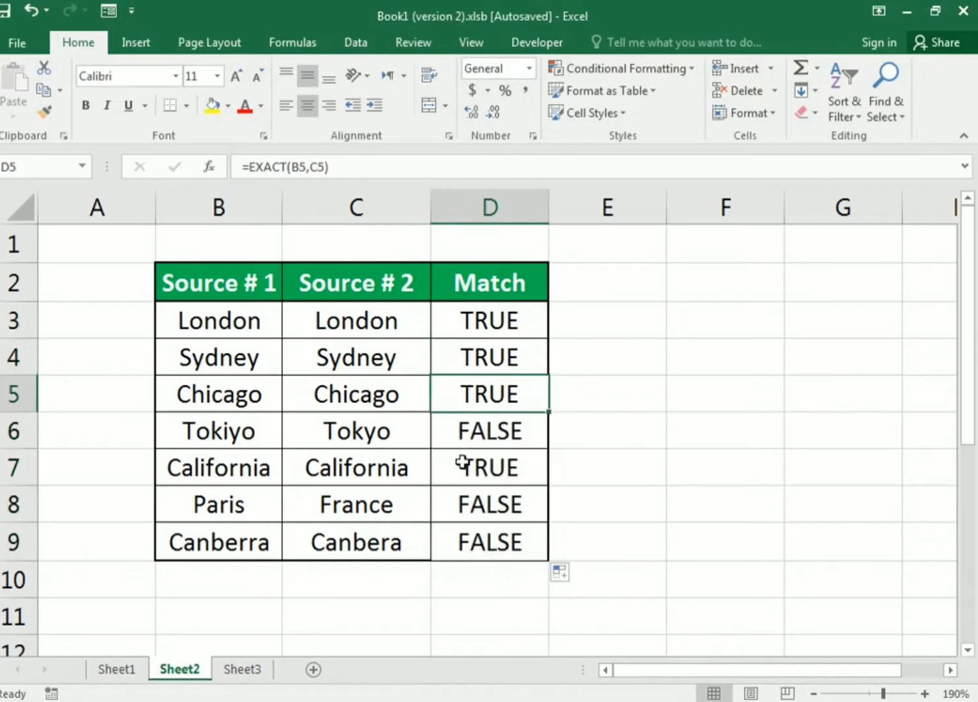
click(449, 434)
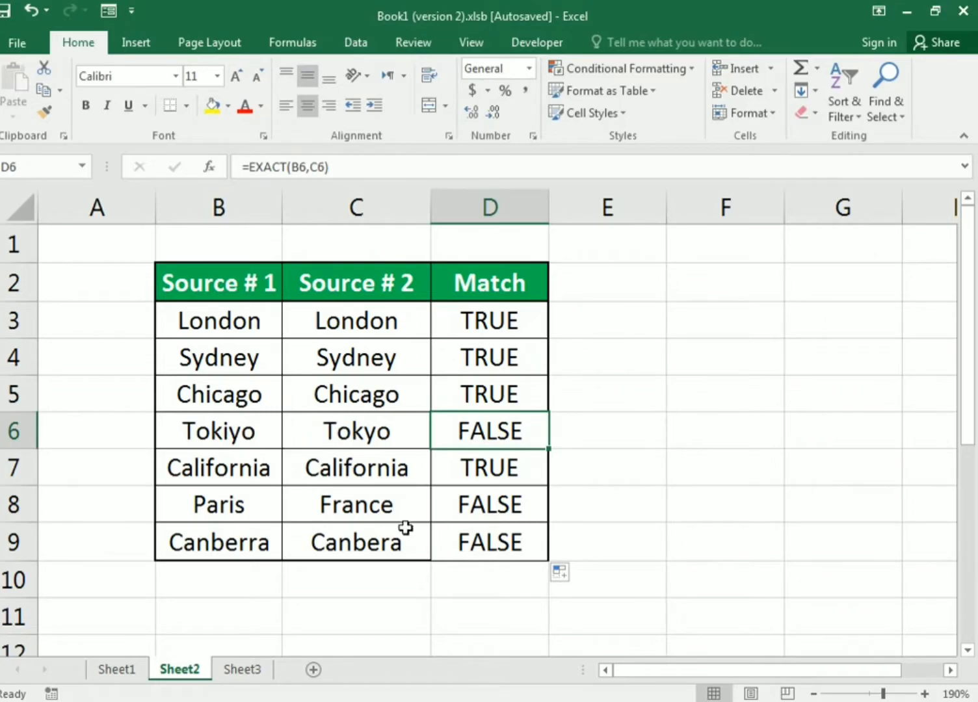
- Compare the city names and Match results in rows 8 and 9 of Sheet2, and review the EXACT formula in D3
click(228, 502)
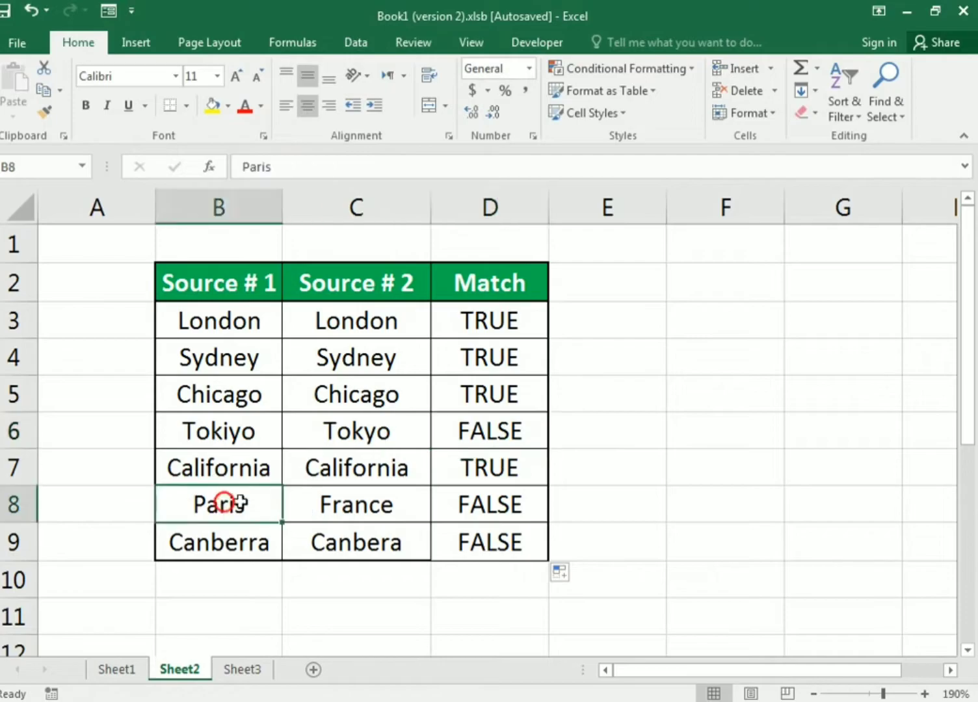
click(322, 503)
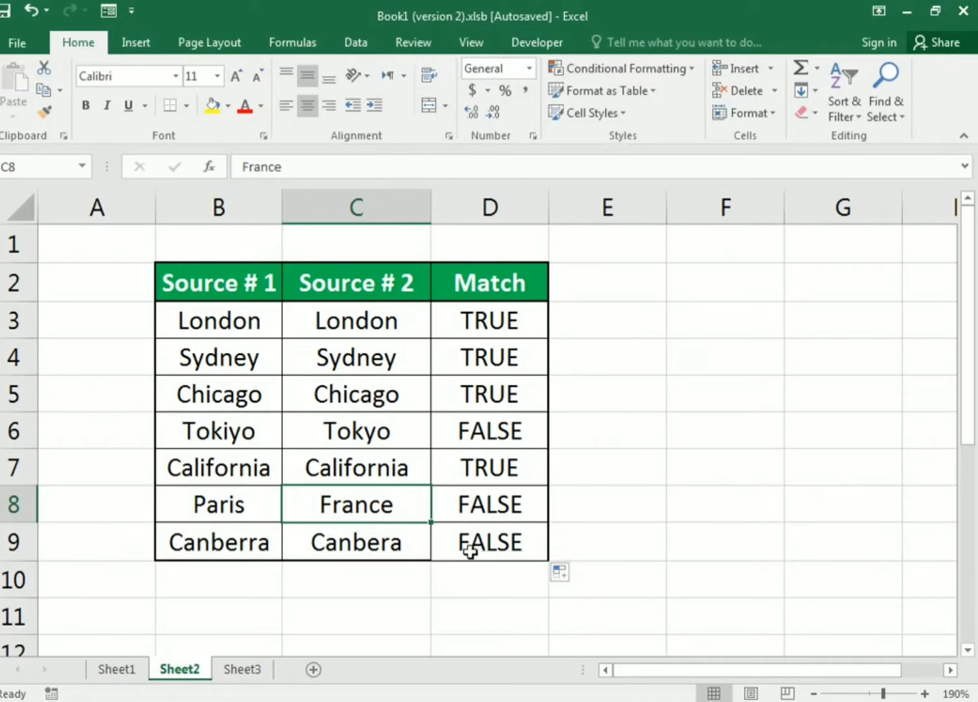
click(257, 532)
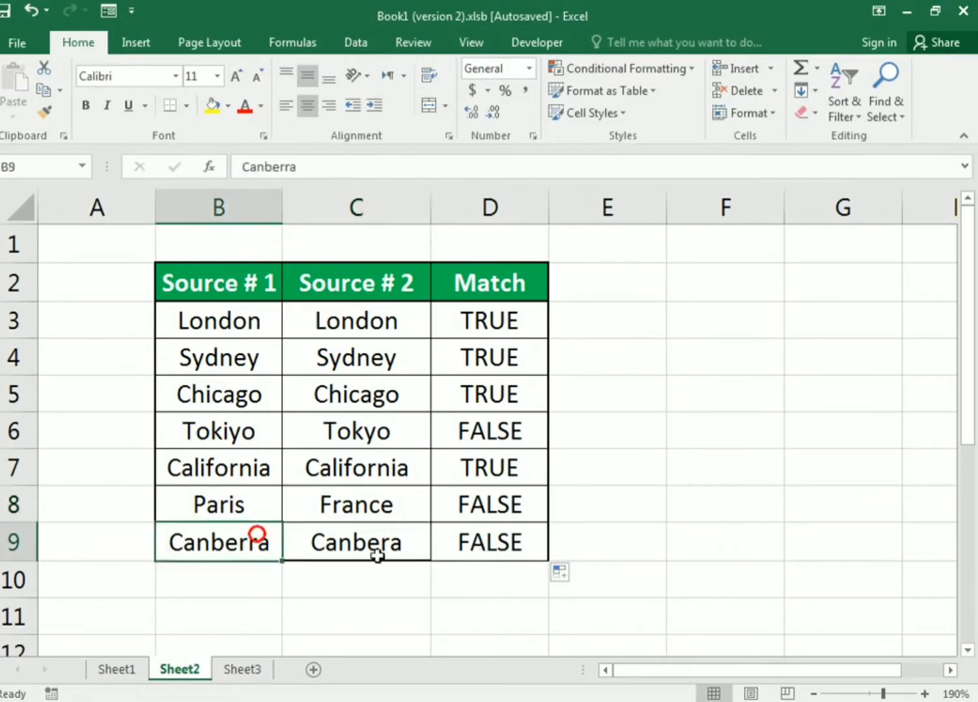
click(494, 556)
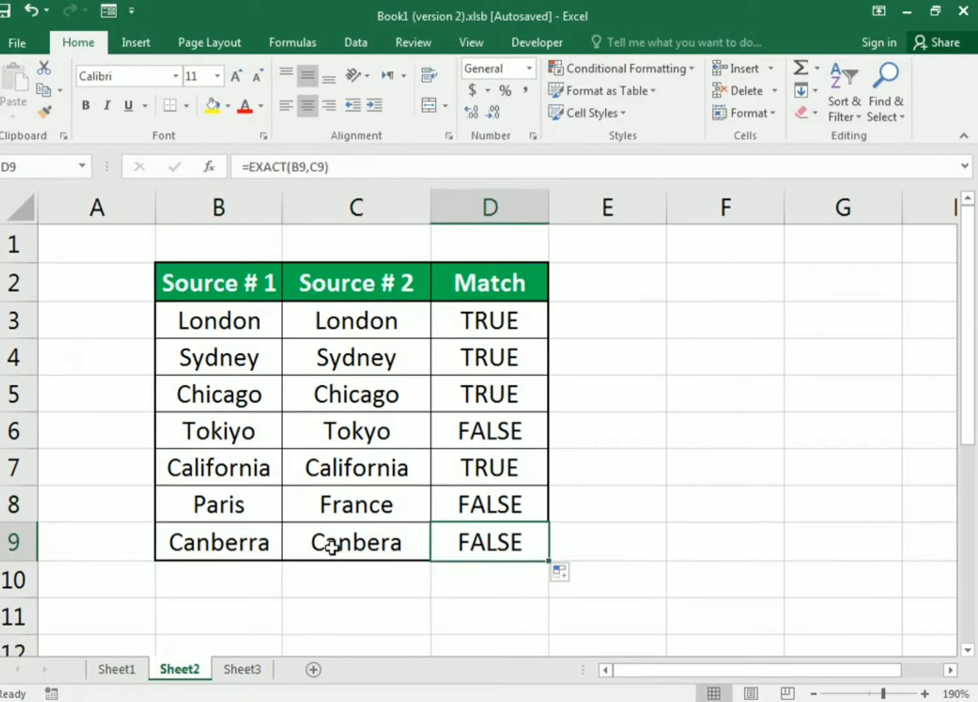
click(507, 321)
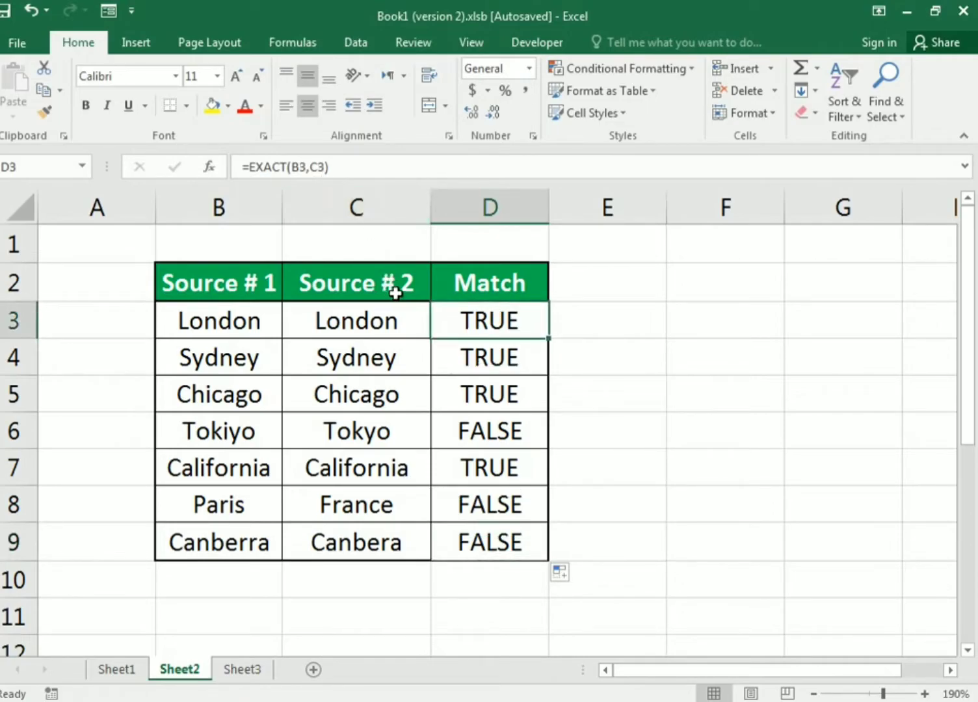
drag(363, 167, 38, 167)
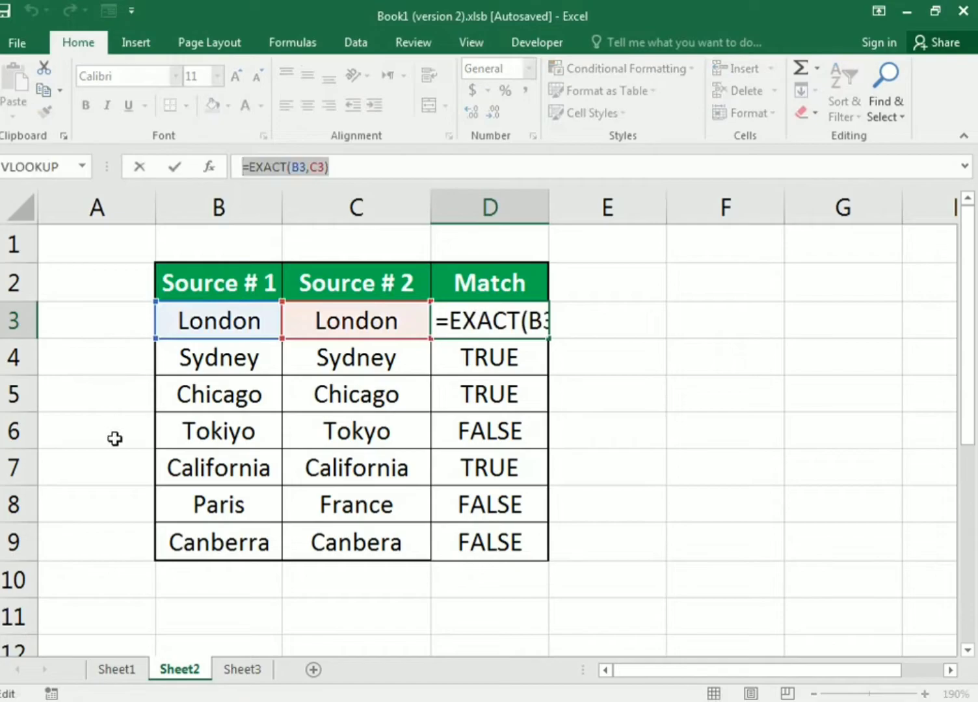
- Switch to Sheet3 without altering the Sheet2 formula, and look at the row 3 entries in the Data # 1 and Data #2 columns
click(224, 670)
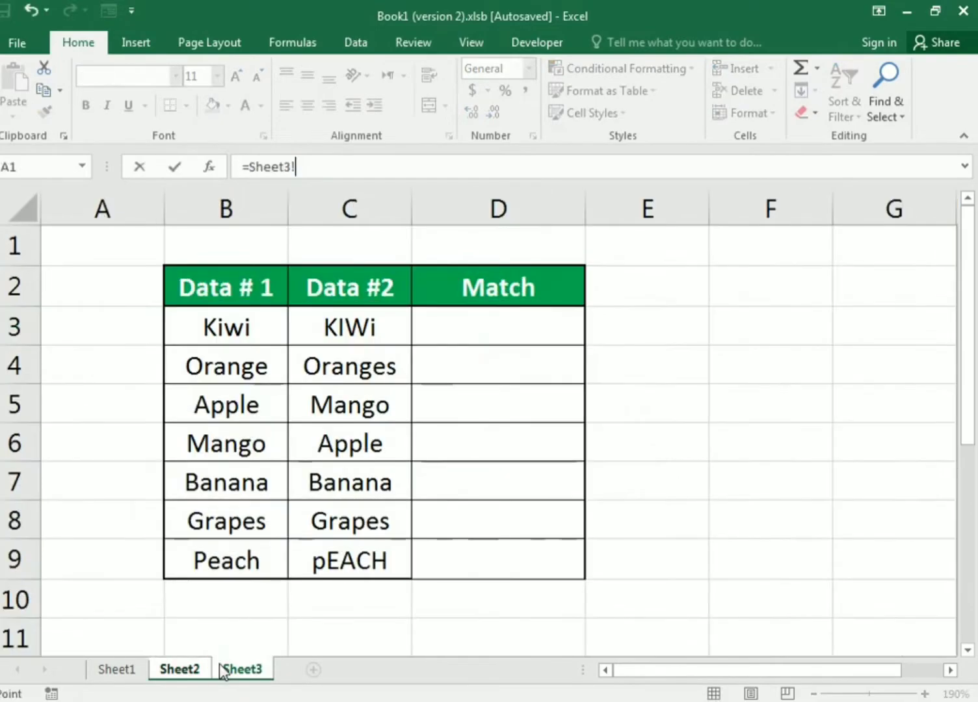
click(539, 329)
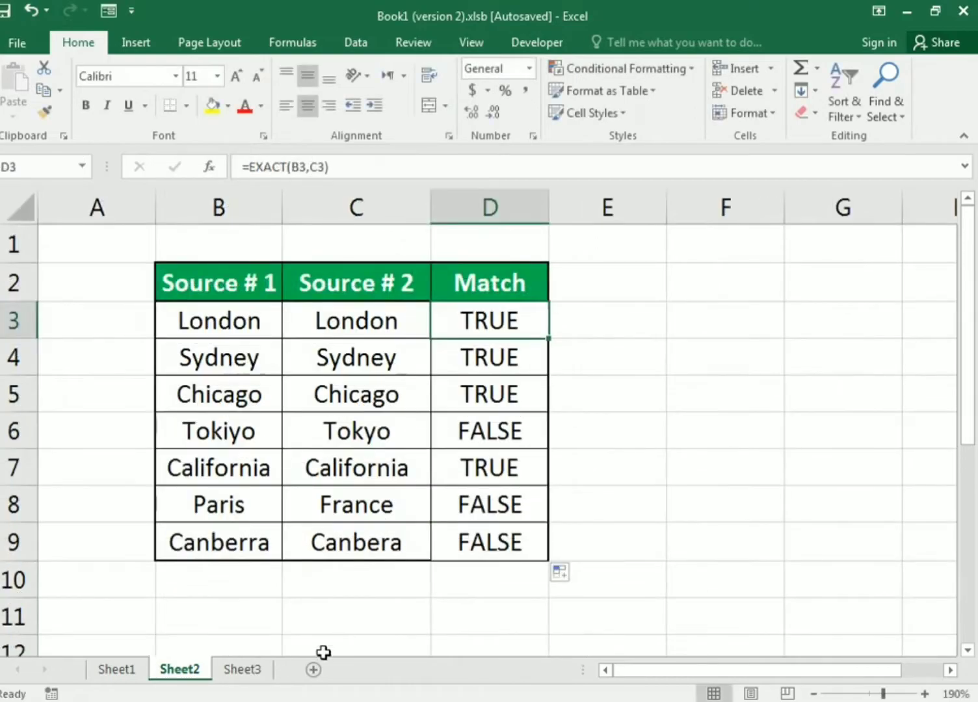
click(247, 673)
click(435, 339)
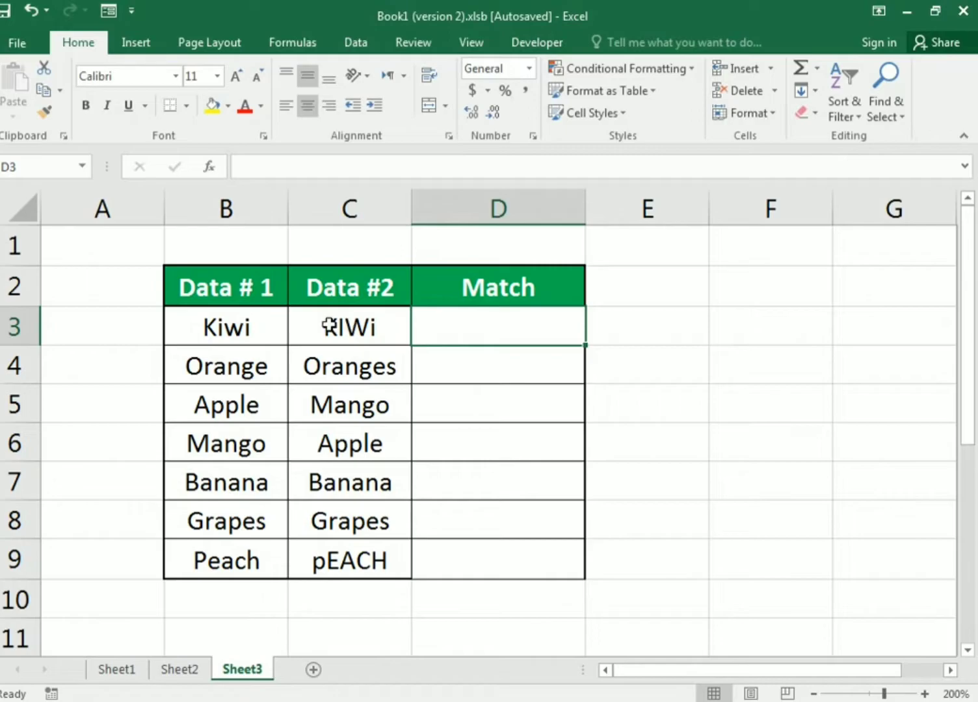
click(274, 333)
click(320, 329)
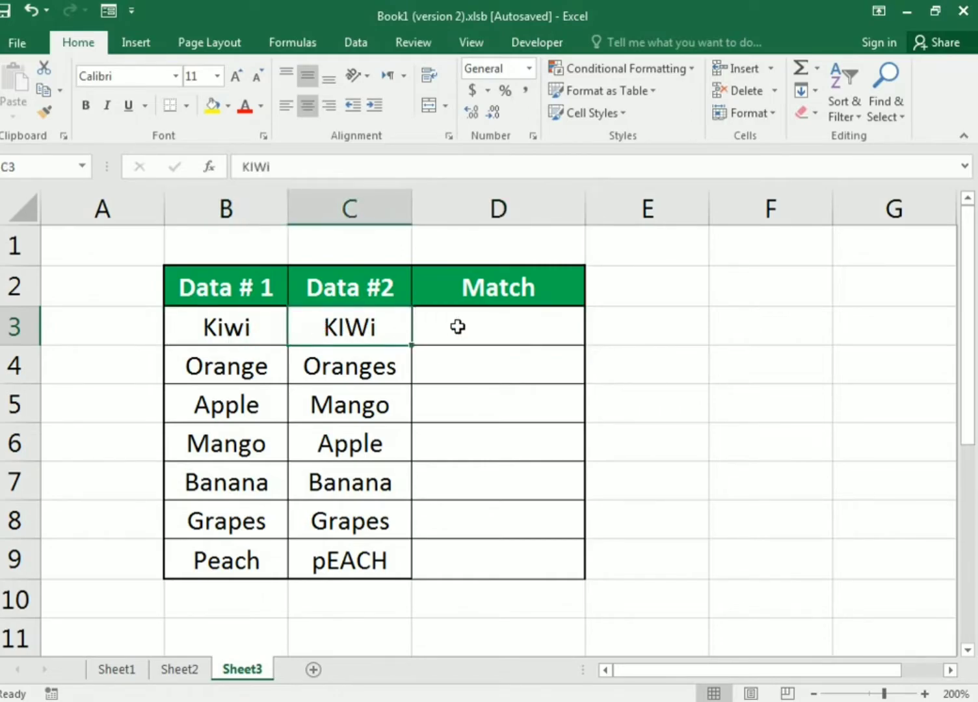
- Start an IF formula in cell D3 of Sheet3 with the logical test B3=C3
click(458, 327)
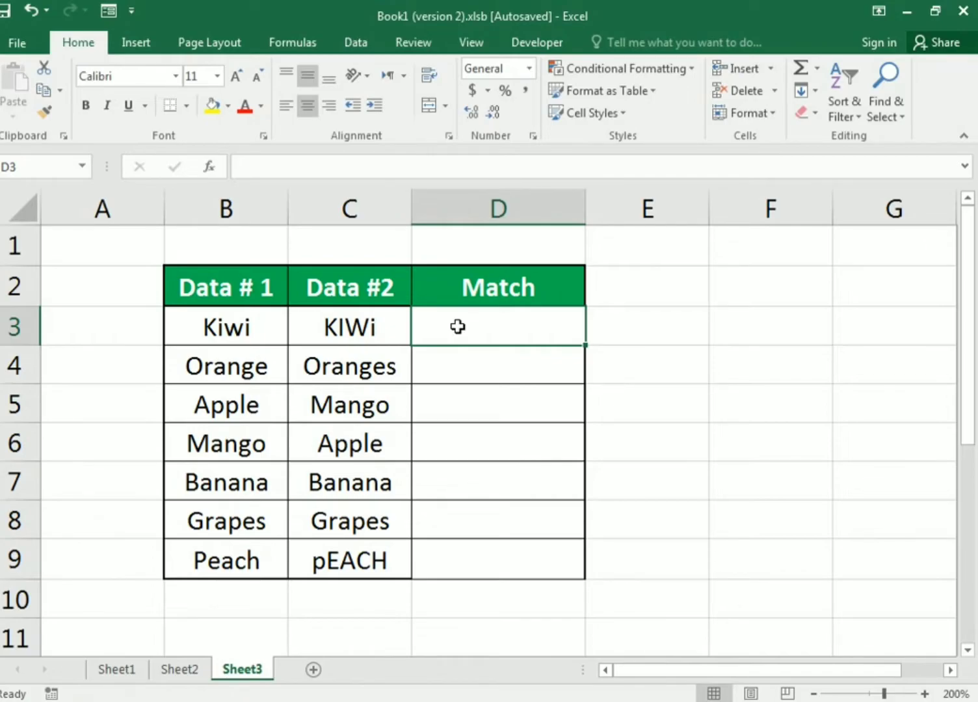
text(=if)
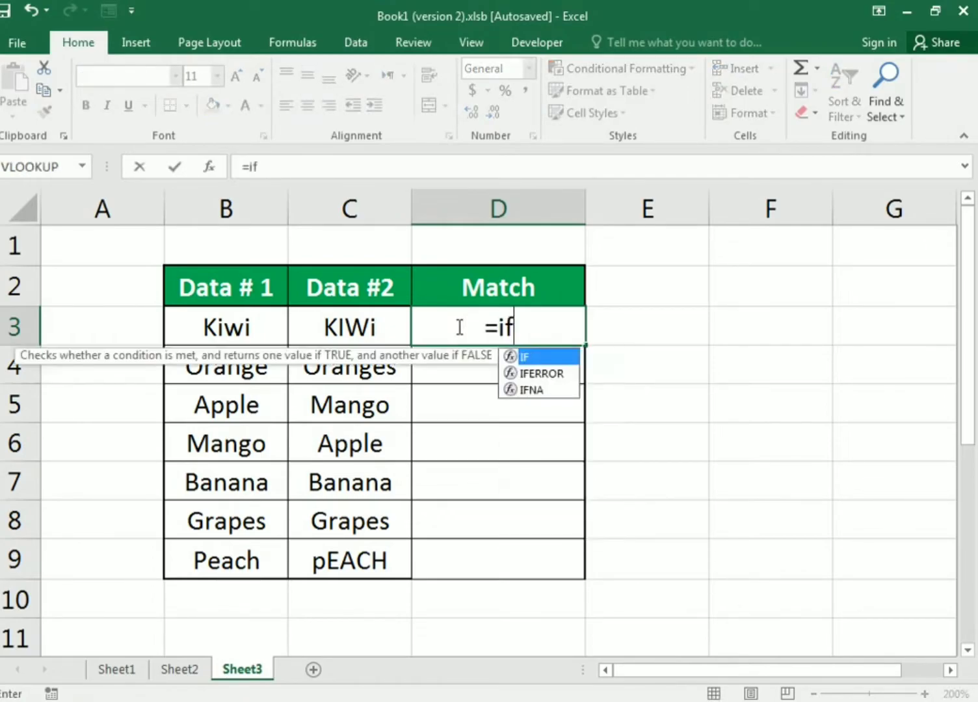
text(()
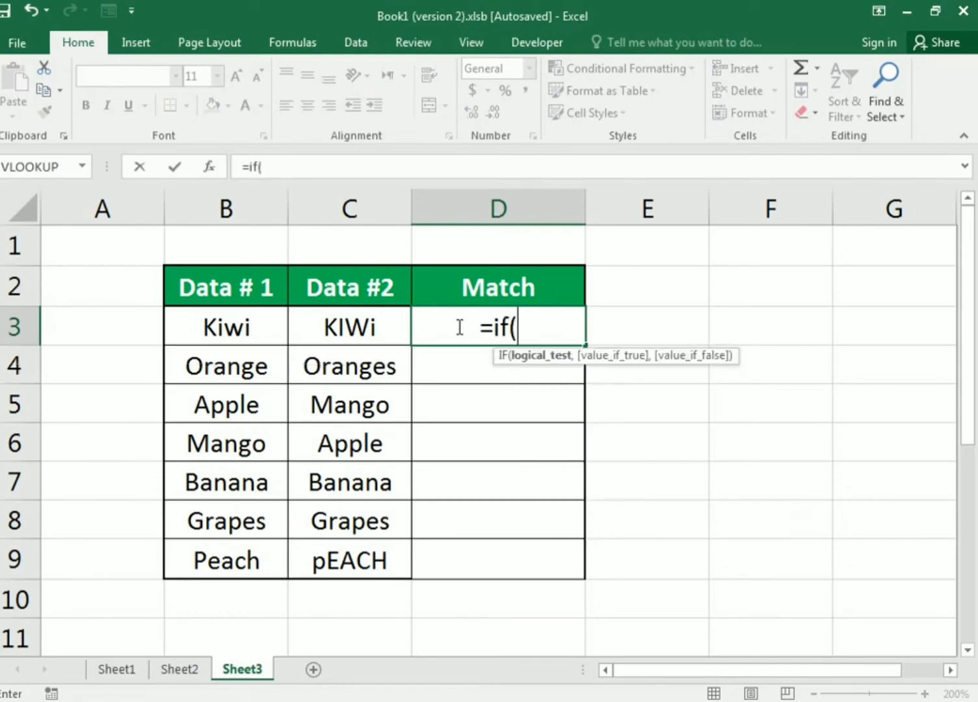
click(259, 327)
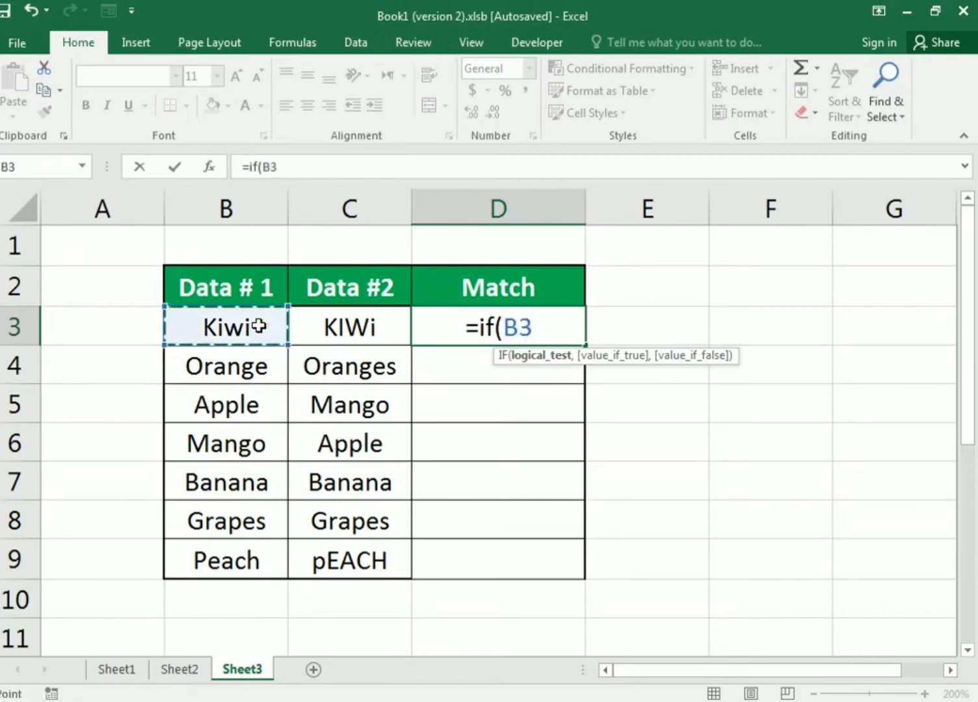
text(=)
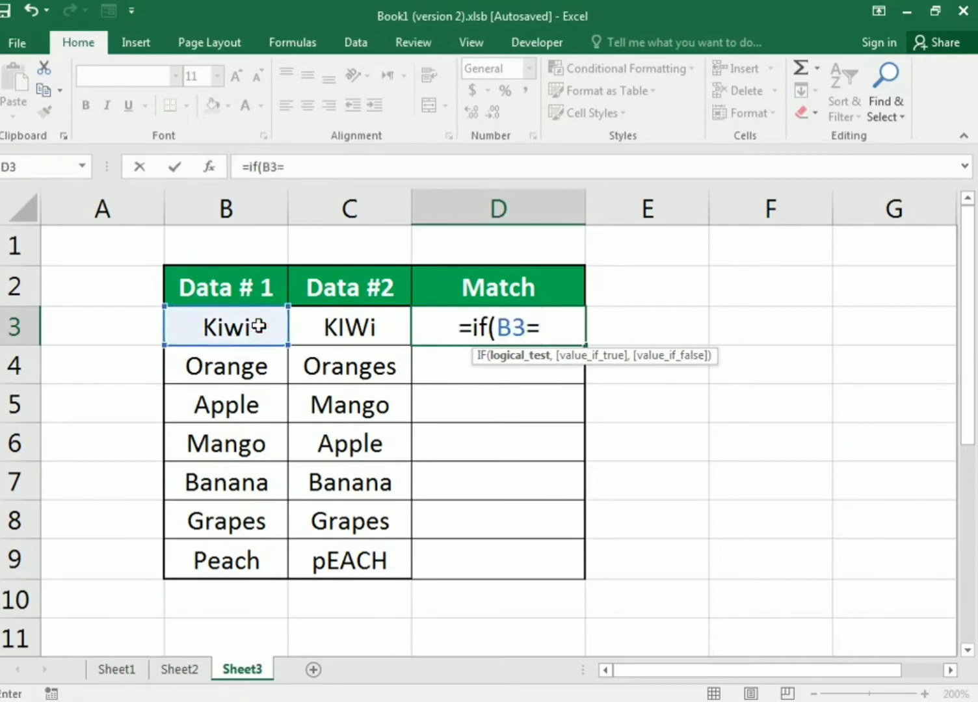
click(314, 321)
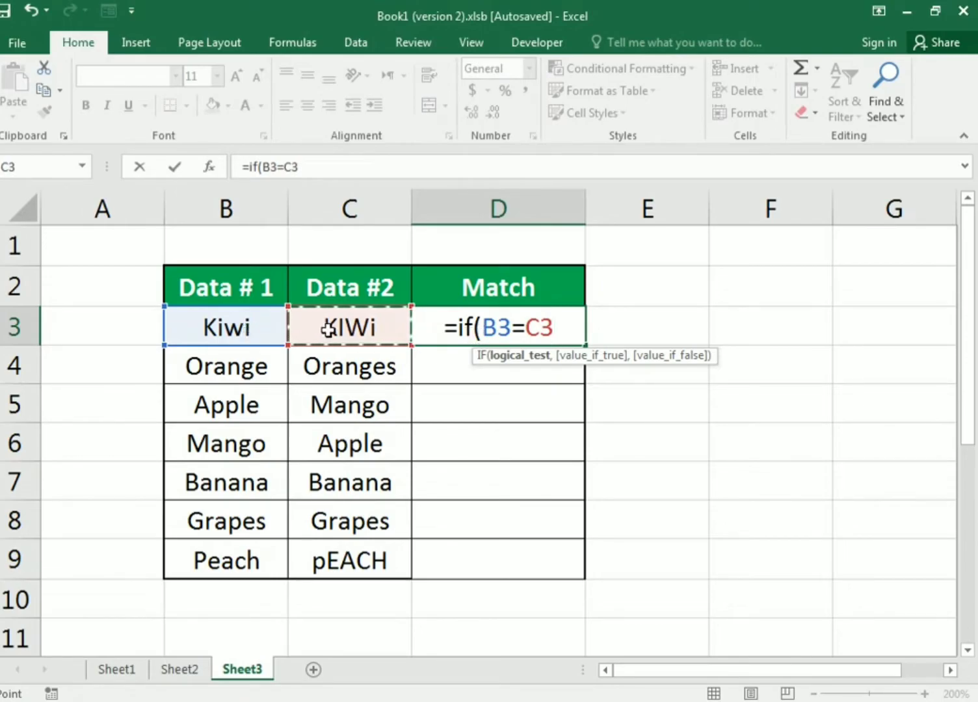
- Complete the IF formula in D3 so it returns "Matching" when true and "Not Matching" when false, and commit it
text(,)
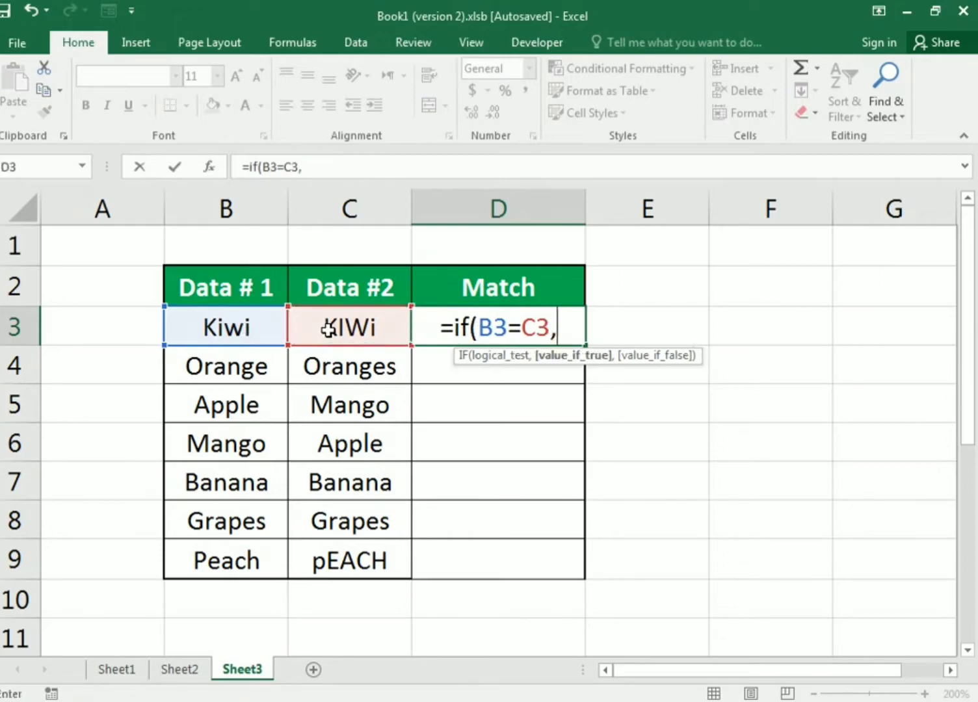
text("Matching")
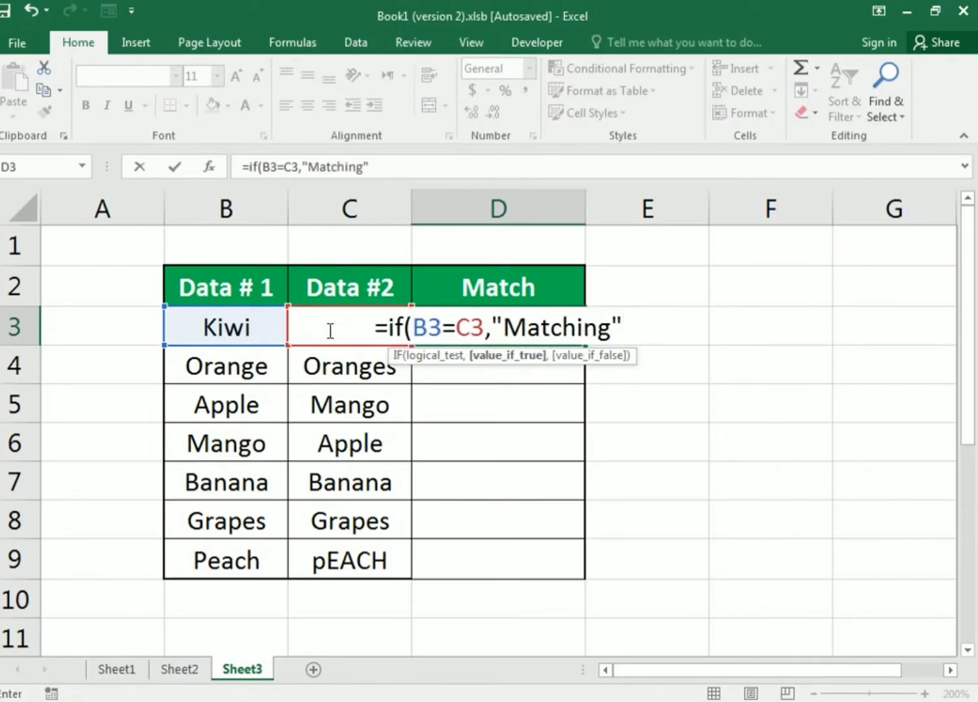
text(,)
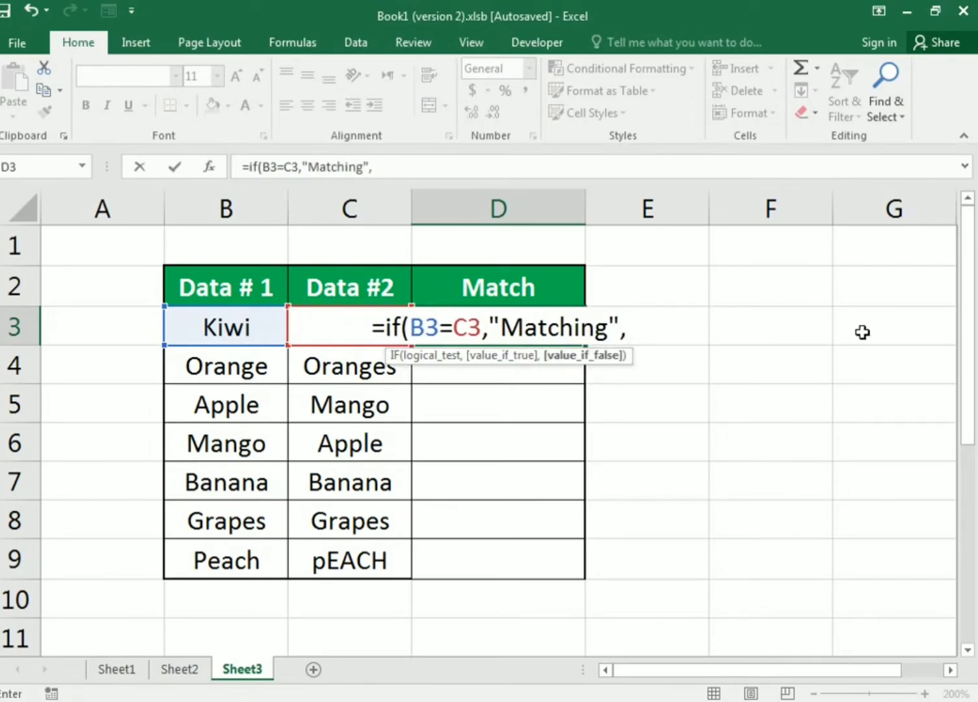
text(")
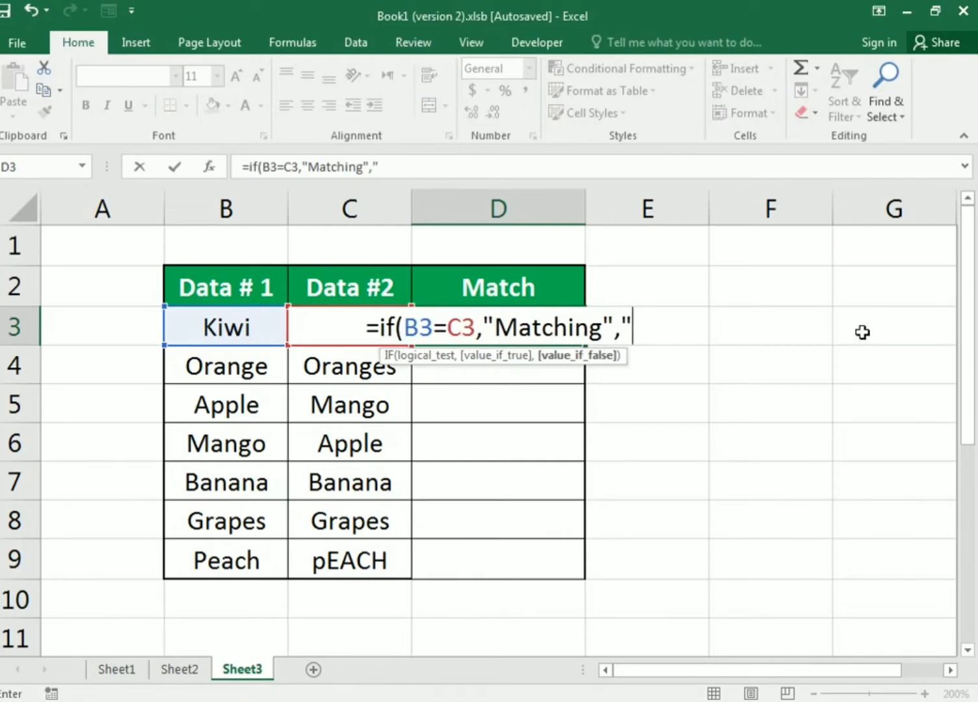
text(Not )
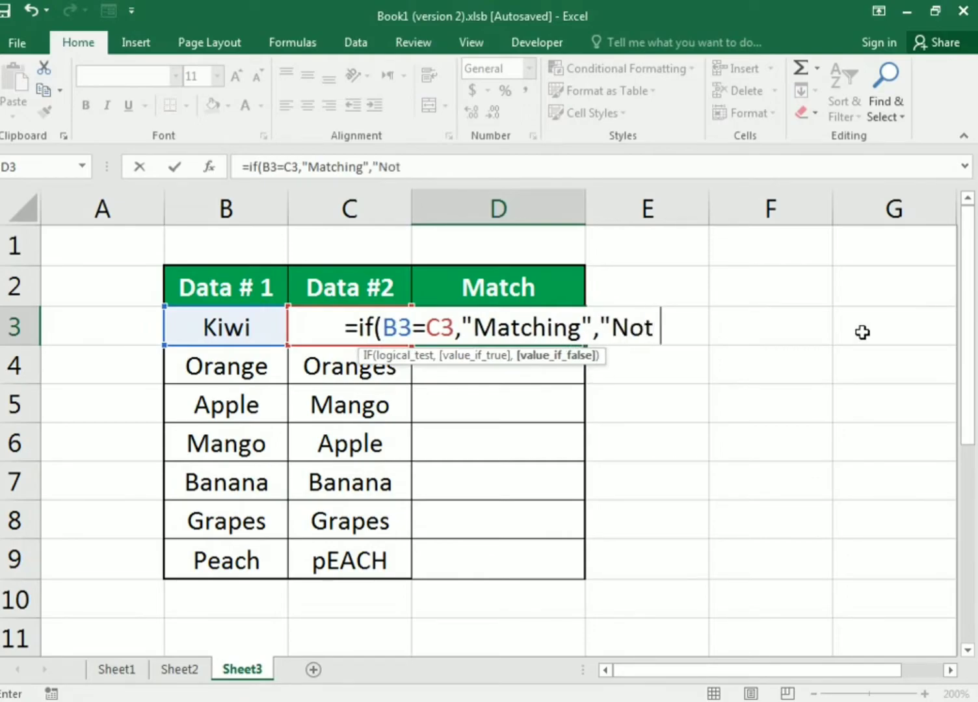
text(Matching)
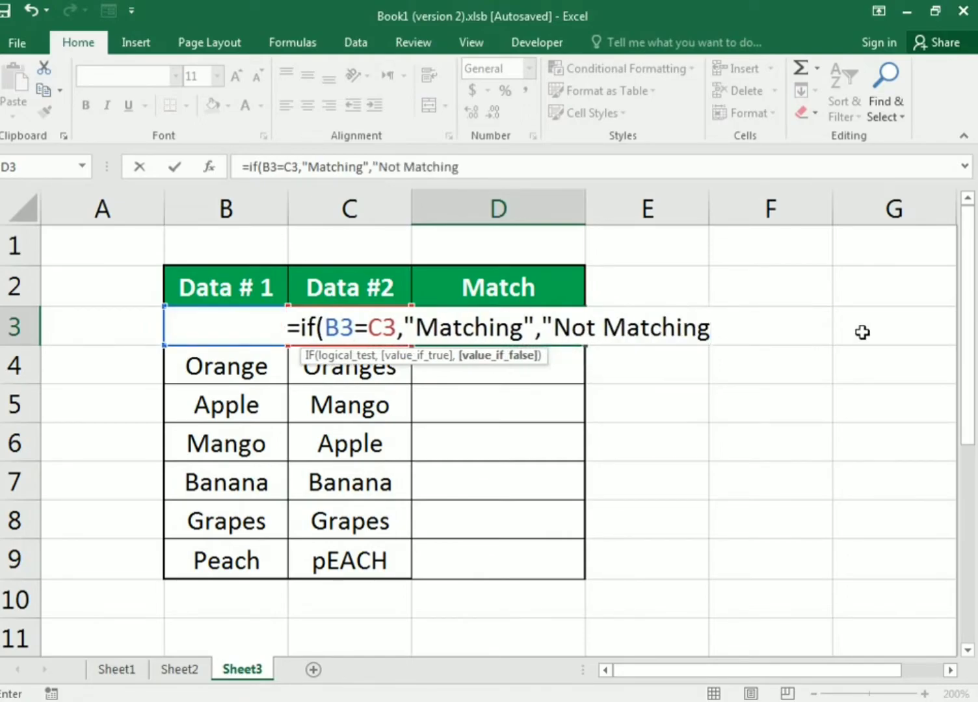
text("))
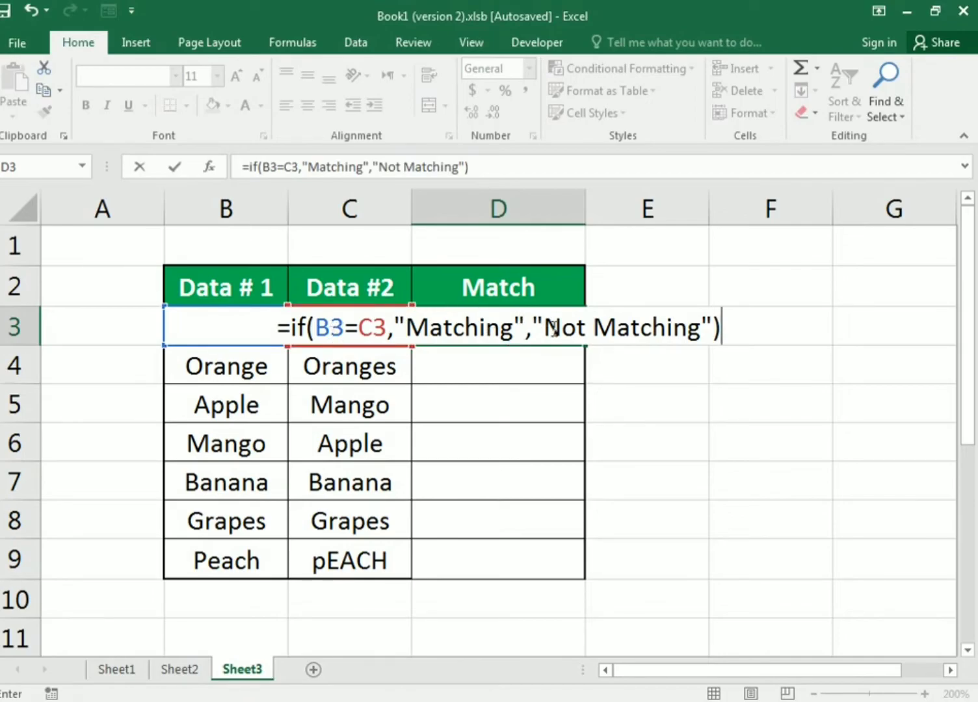
drag(552, 329, 688, 337)
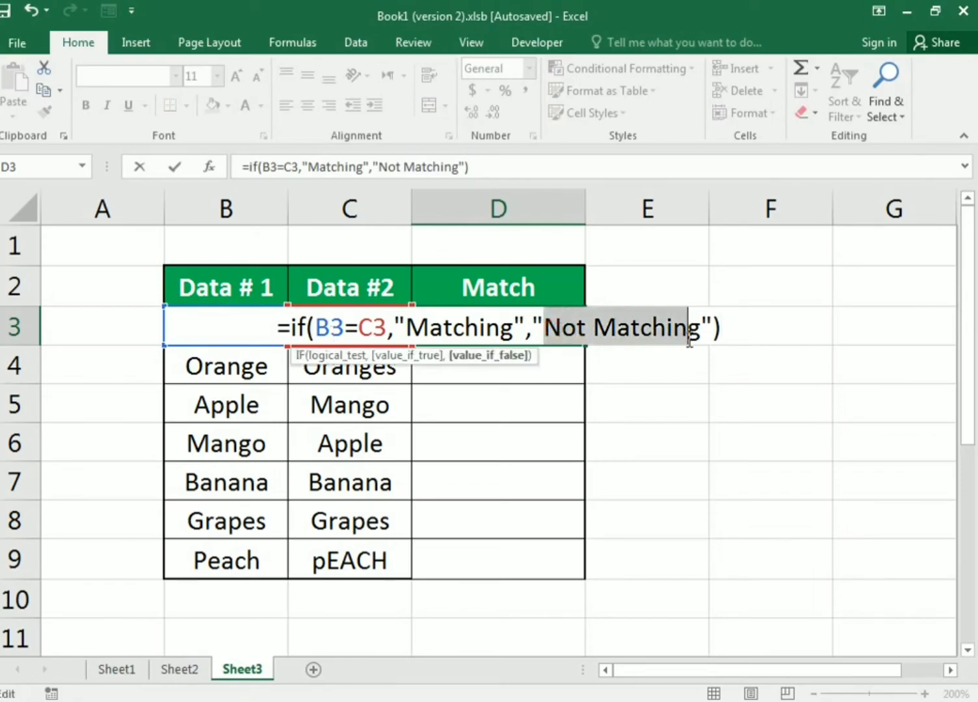
click(492, 167)
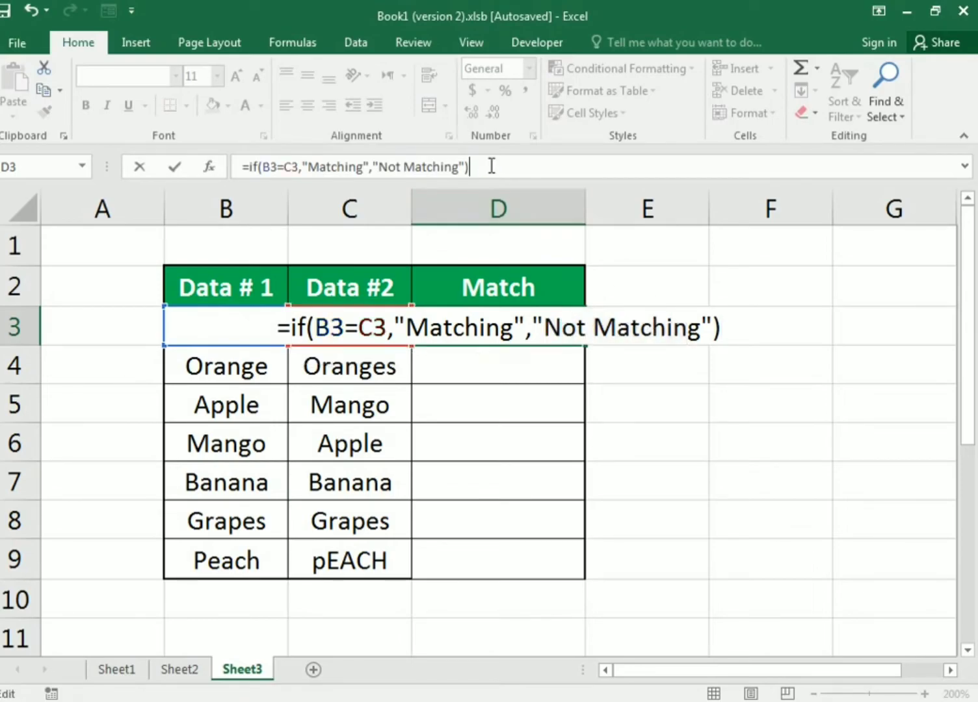
key(Return)
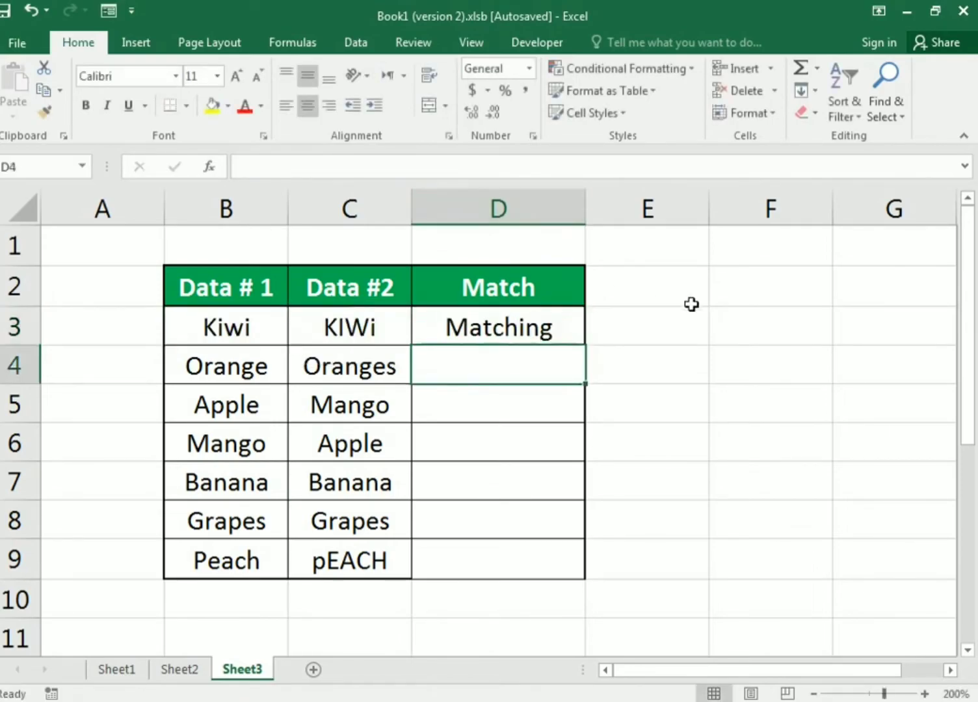
- Fill the IF formula from D3 down to D9 and check the Match results of the rows 4 to 6 against their source entries
click(575, 332)
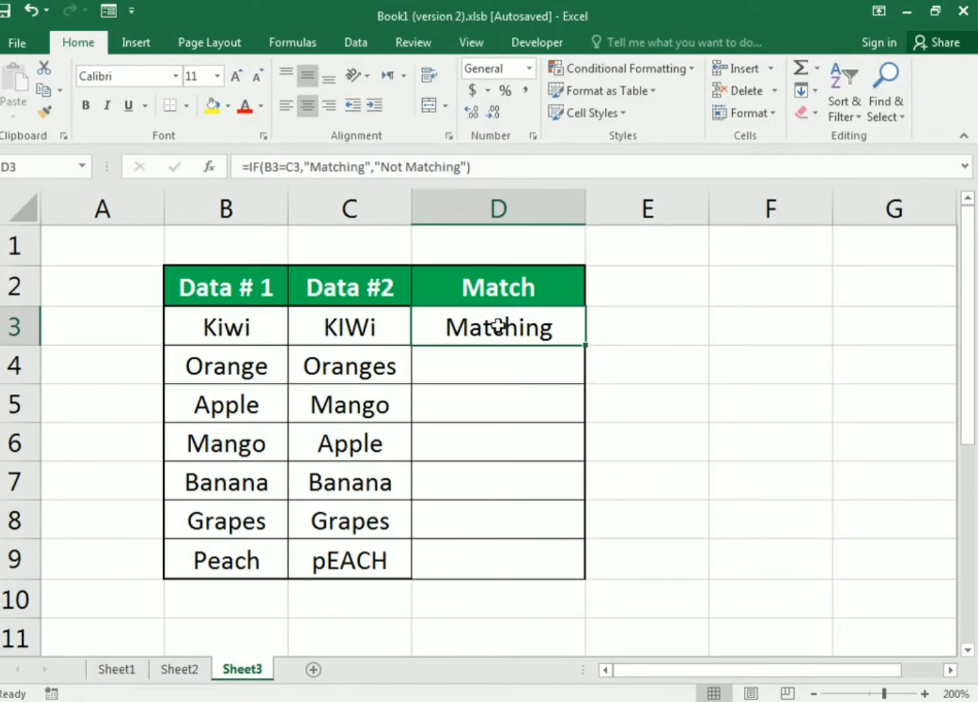
drag(586, 346, 592, 569)
click(505, 369)
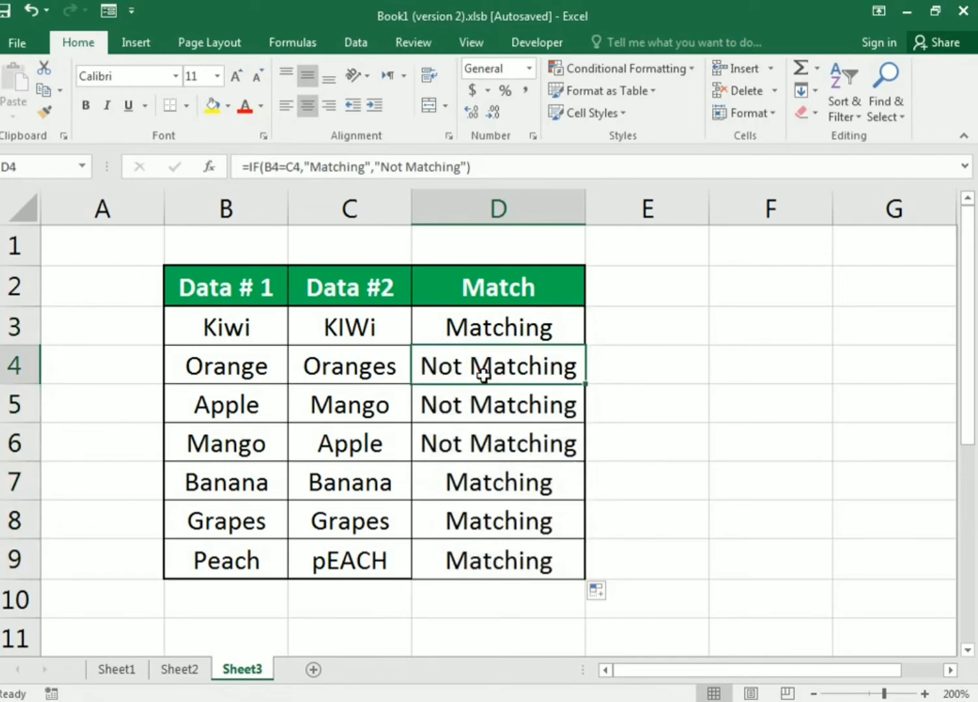
click(243, 366)
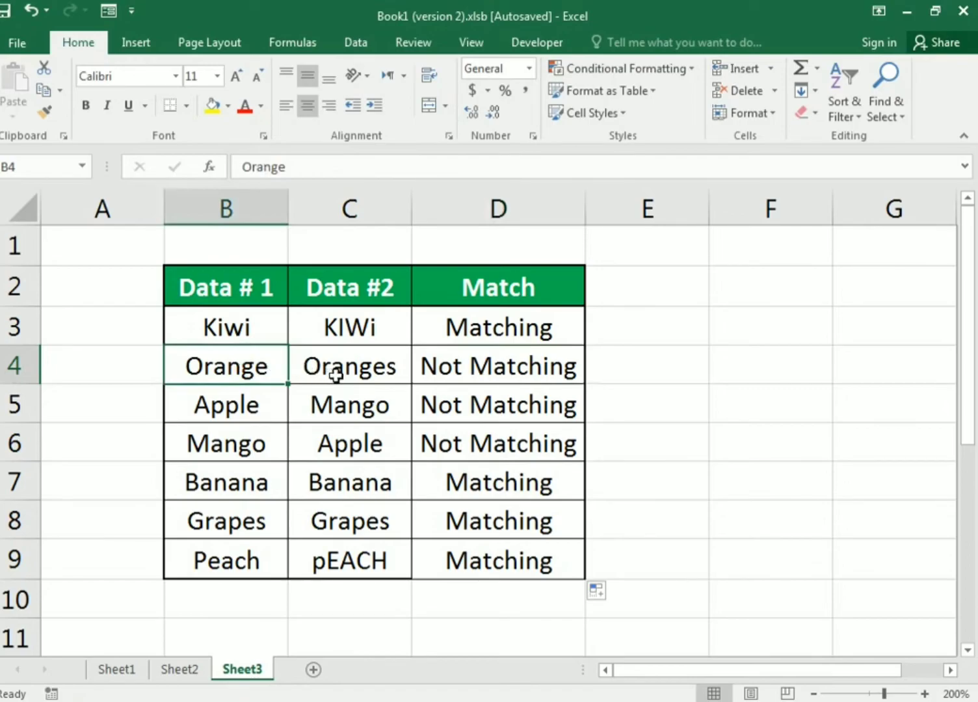
click(452, 404)
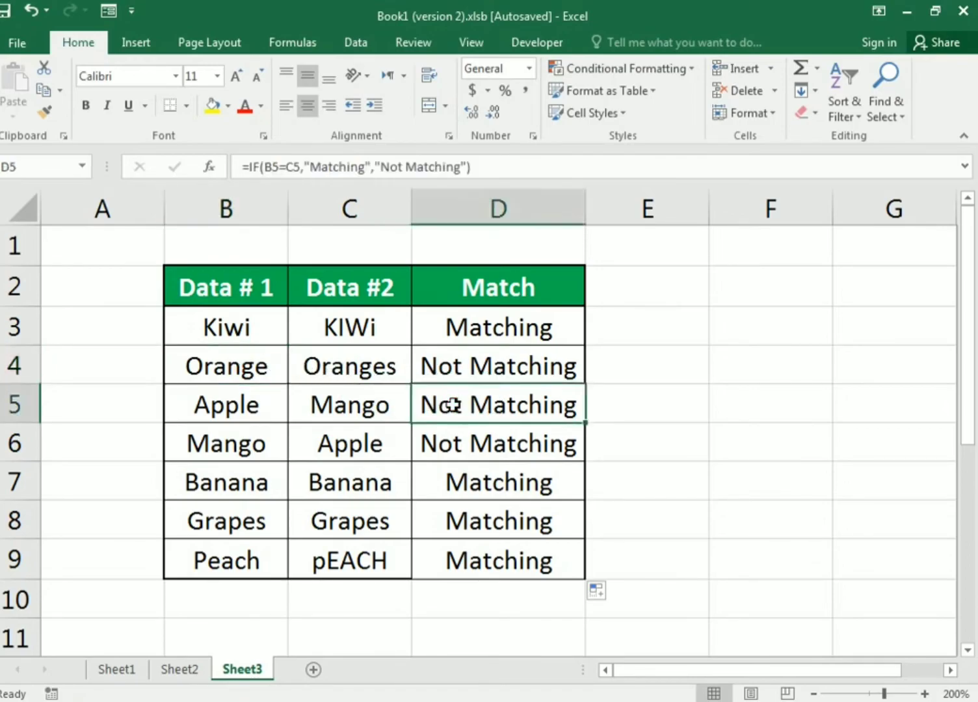
click(299, 411)
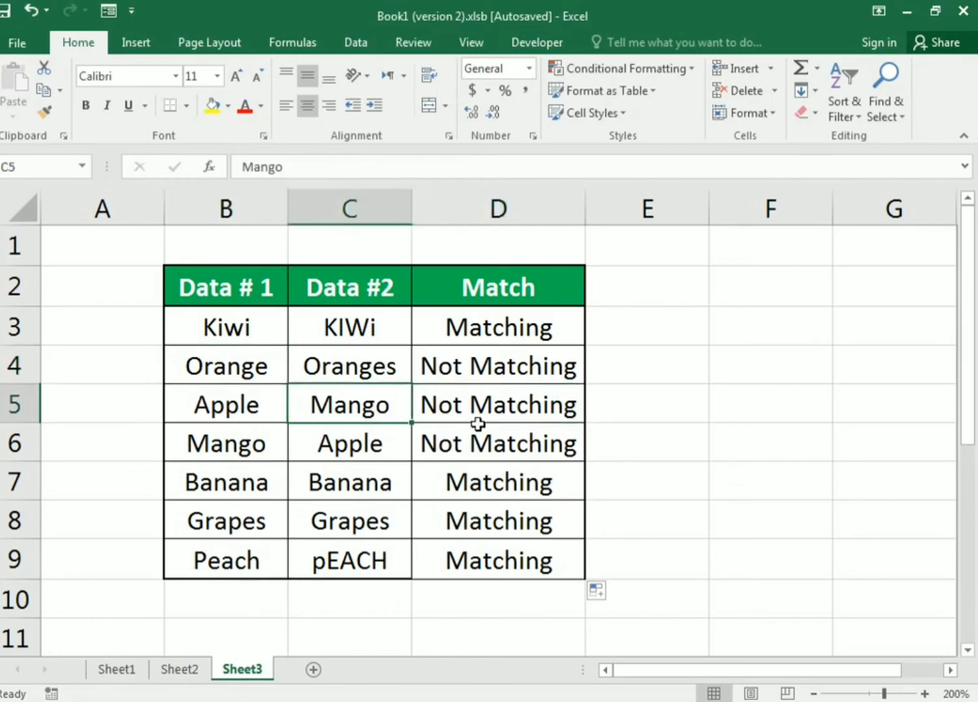
click(255, 441)
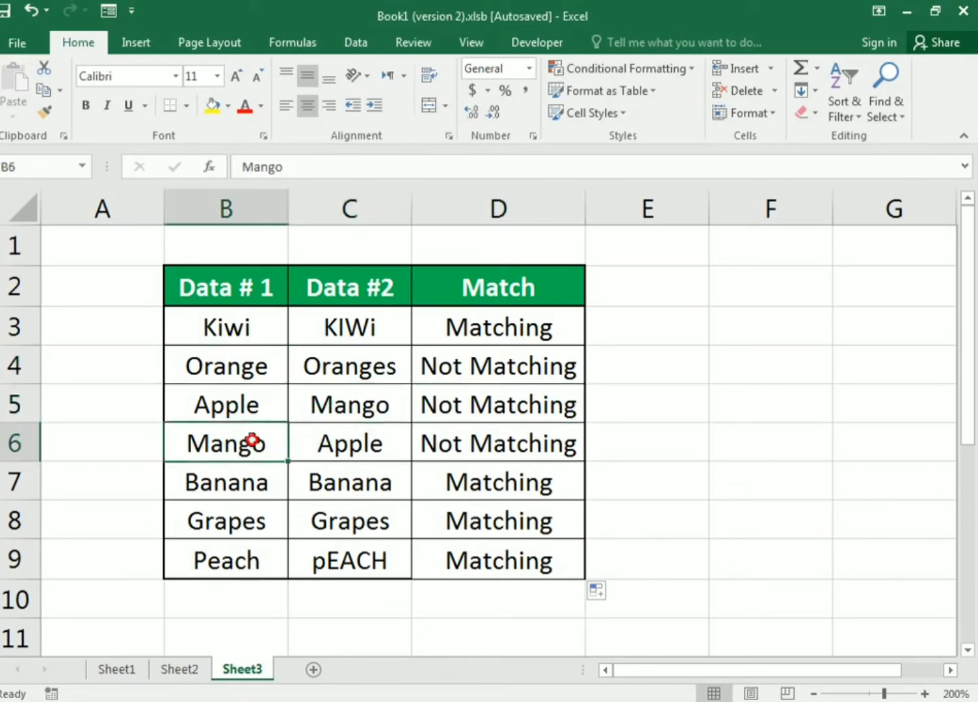
click(475, 430)
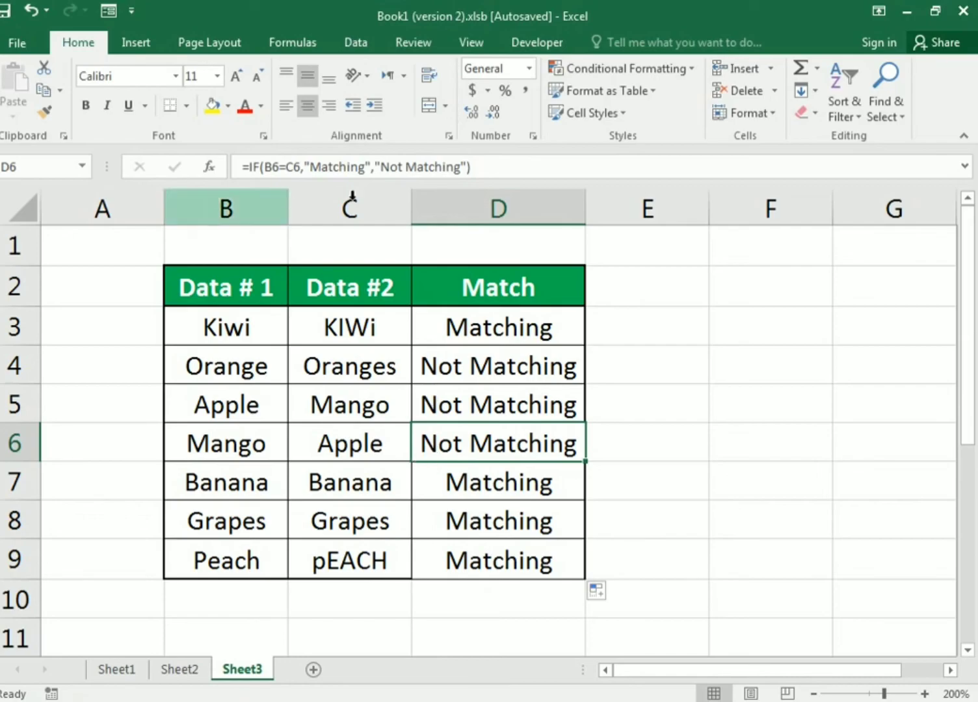
- Go back to Sheet2 and Sheet1 to review the EXACT and equals comparison formulas in cell D3 of each sheet
click(175, 674)
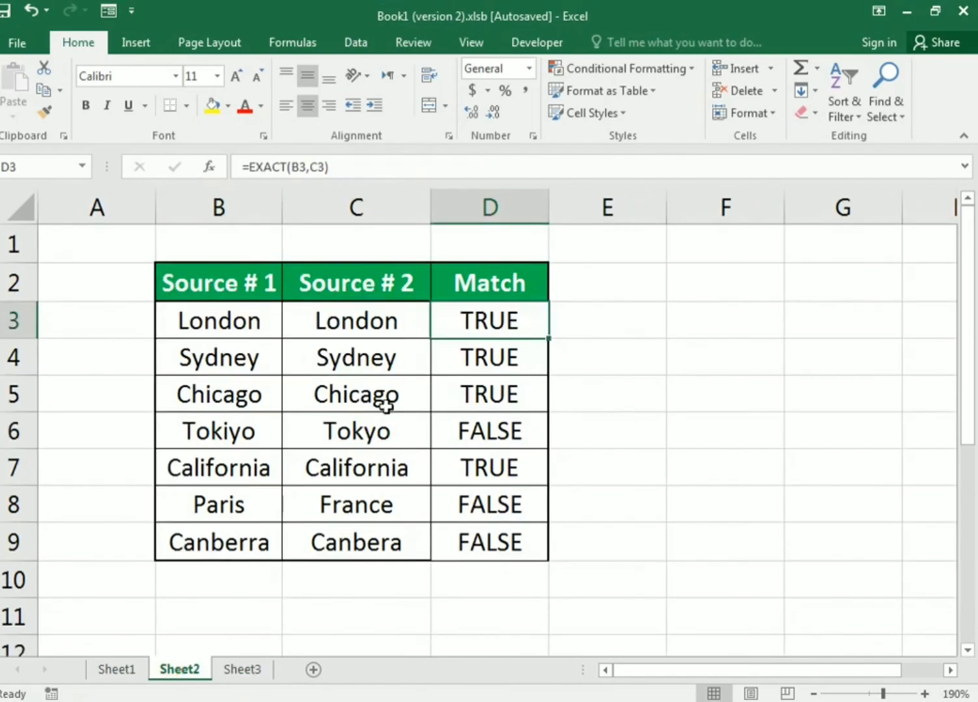
click(132, 679)
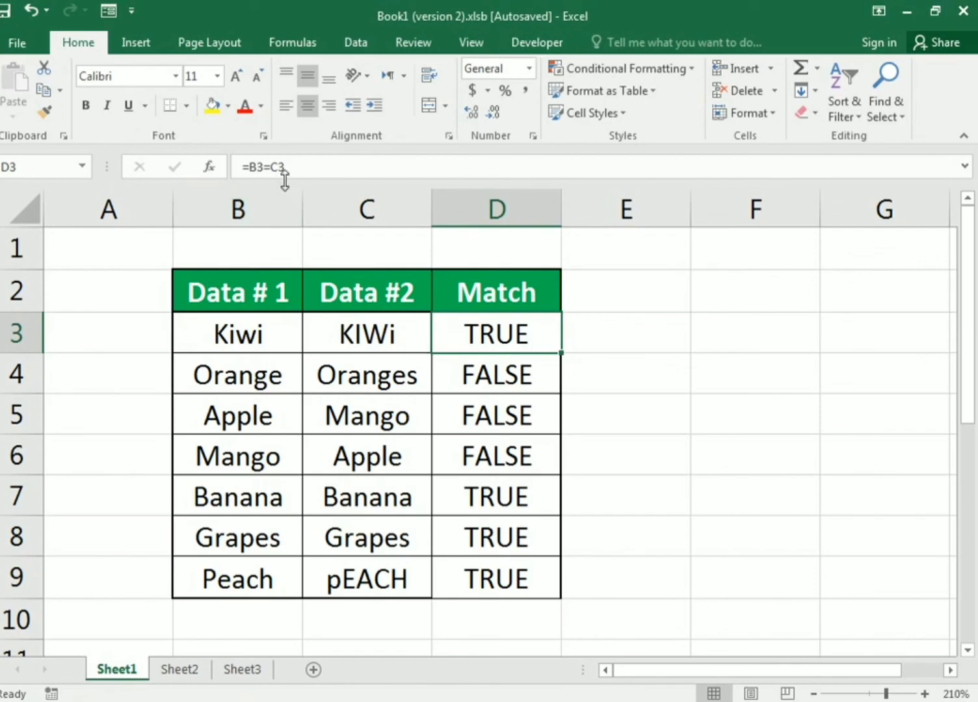
click(634, 433)
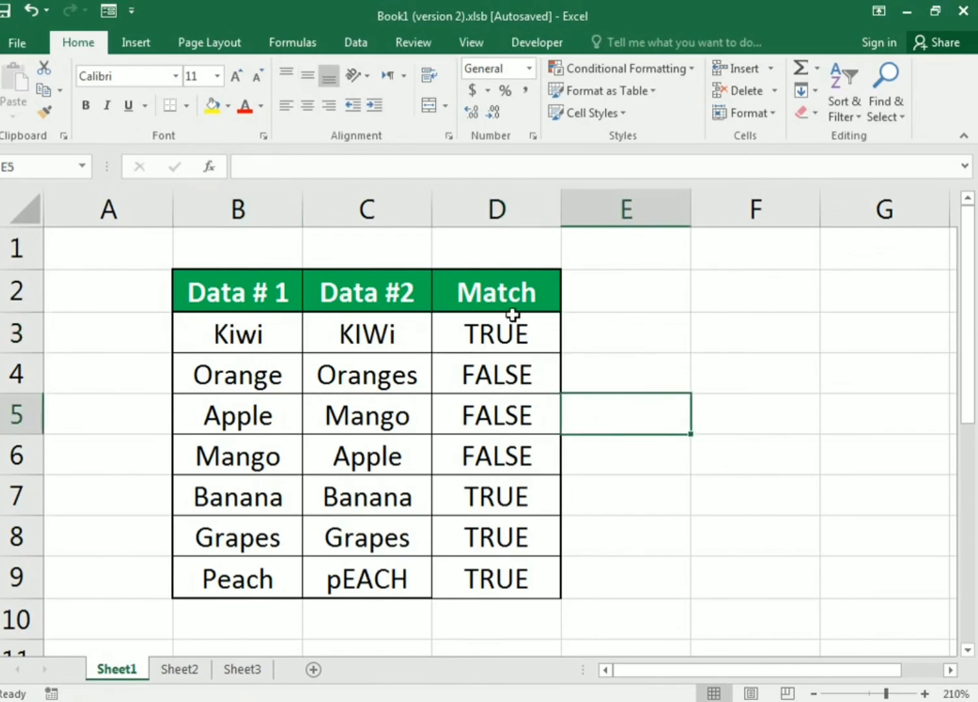
click(514, 322)
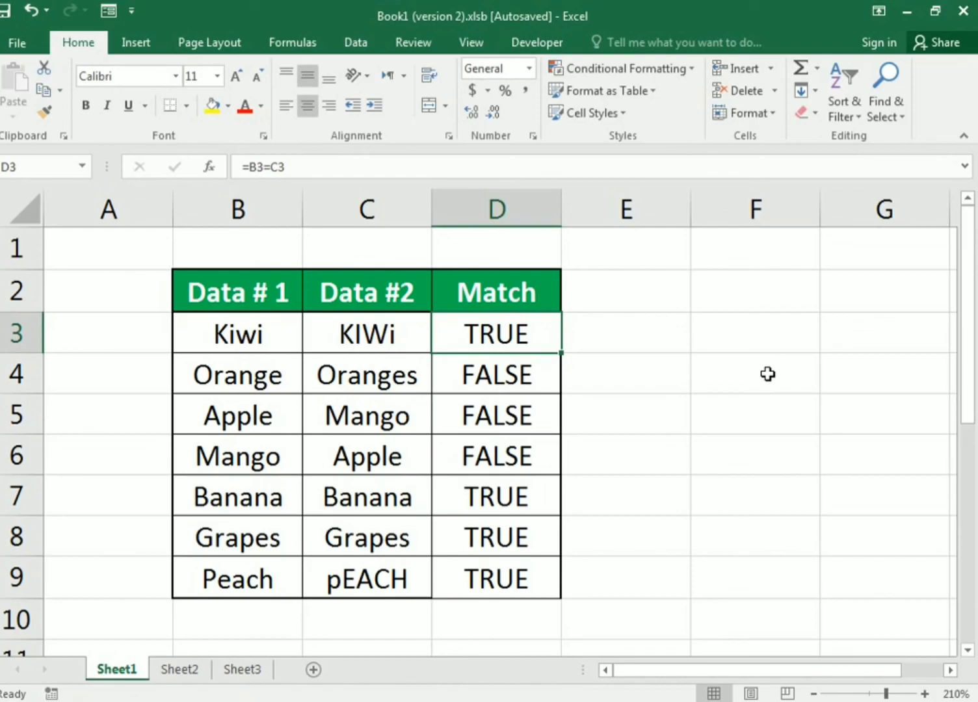